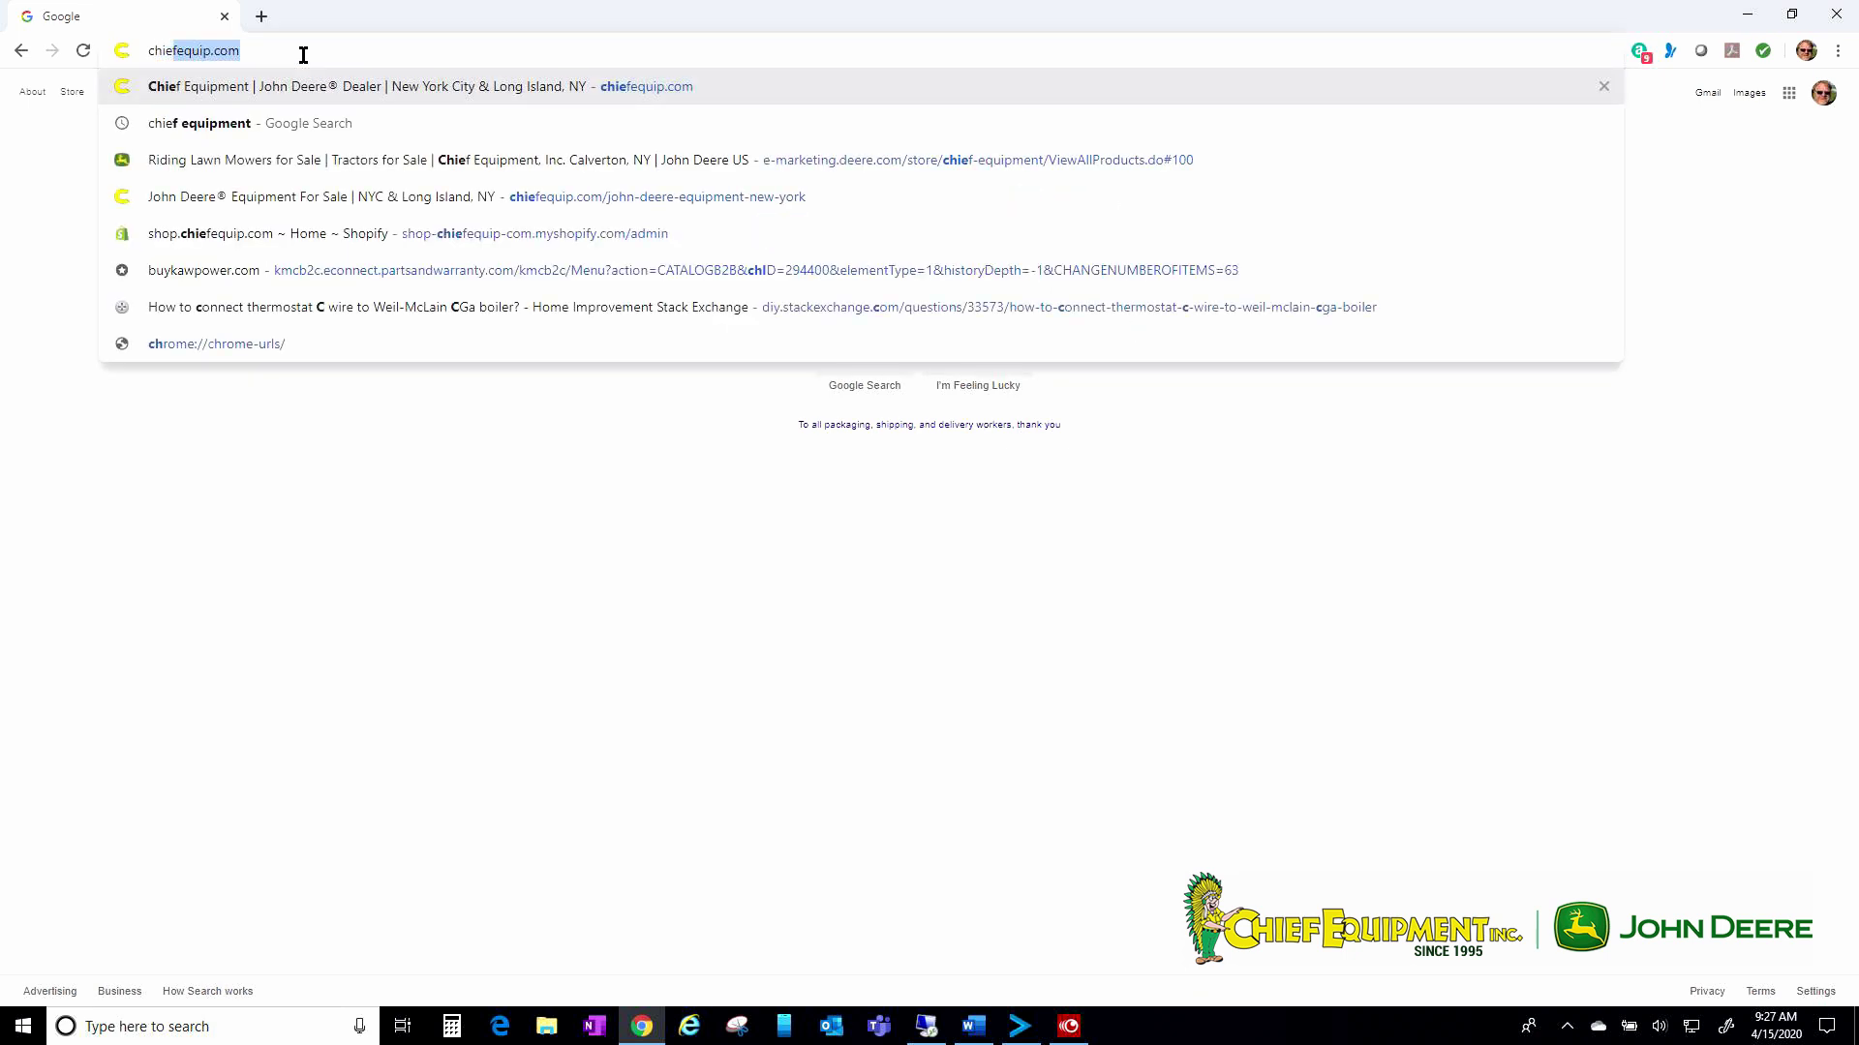
Open the Chief Equipment website at chiefequip.com.
key("BackSpace")
key("BackSpace")
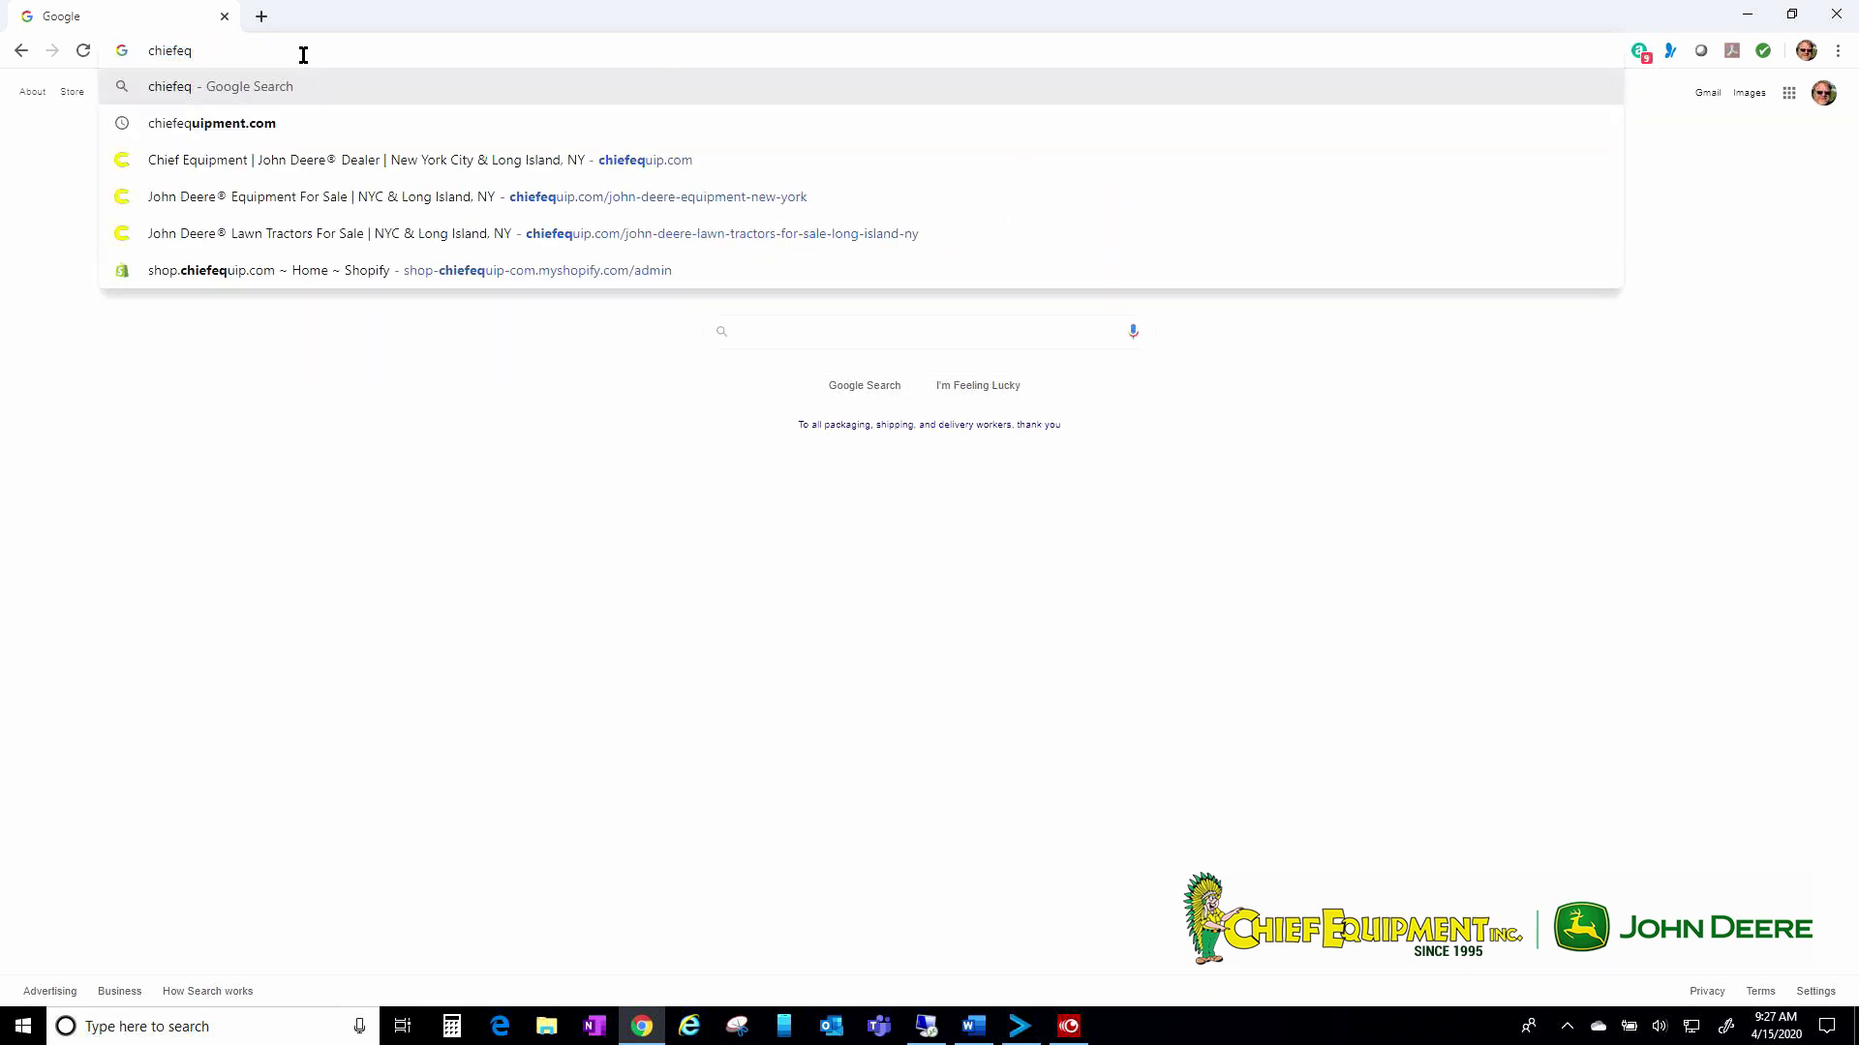
type("uip.com")
key("Return")
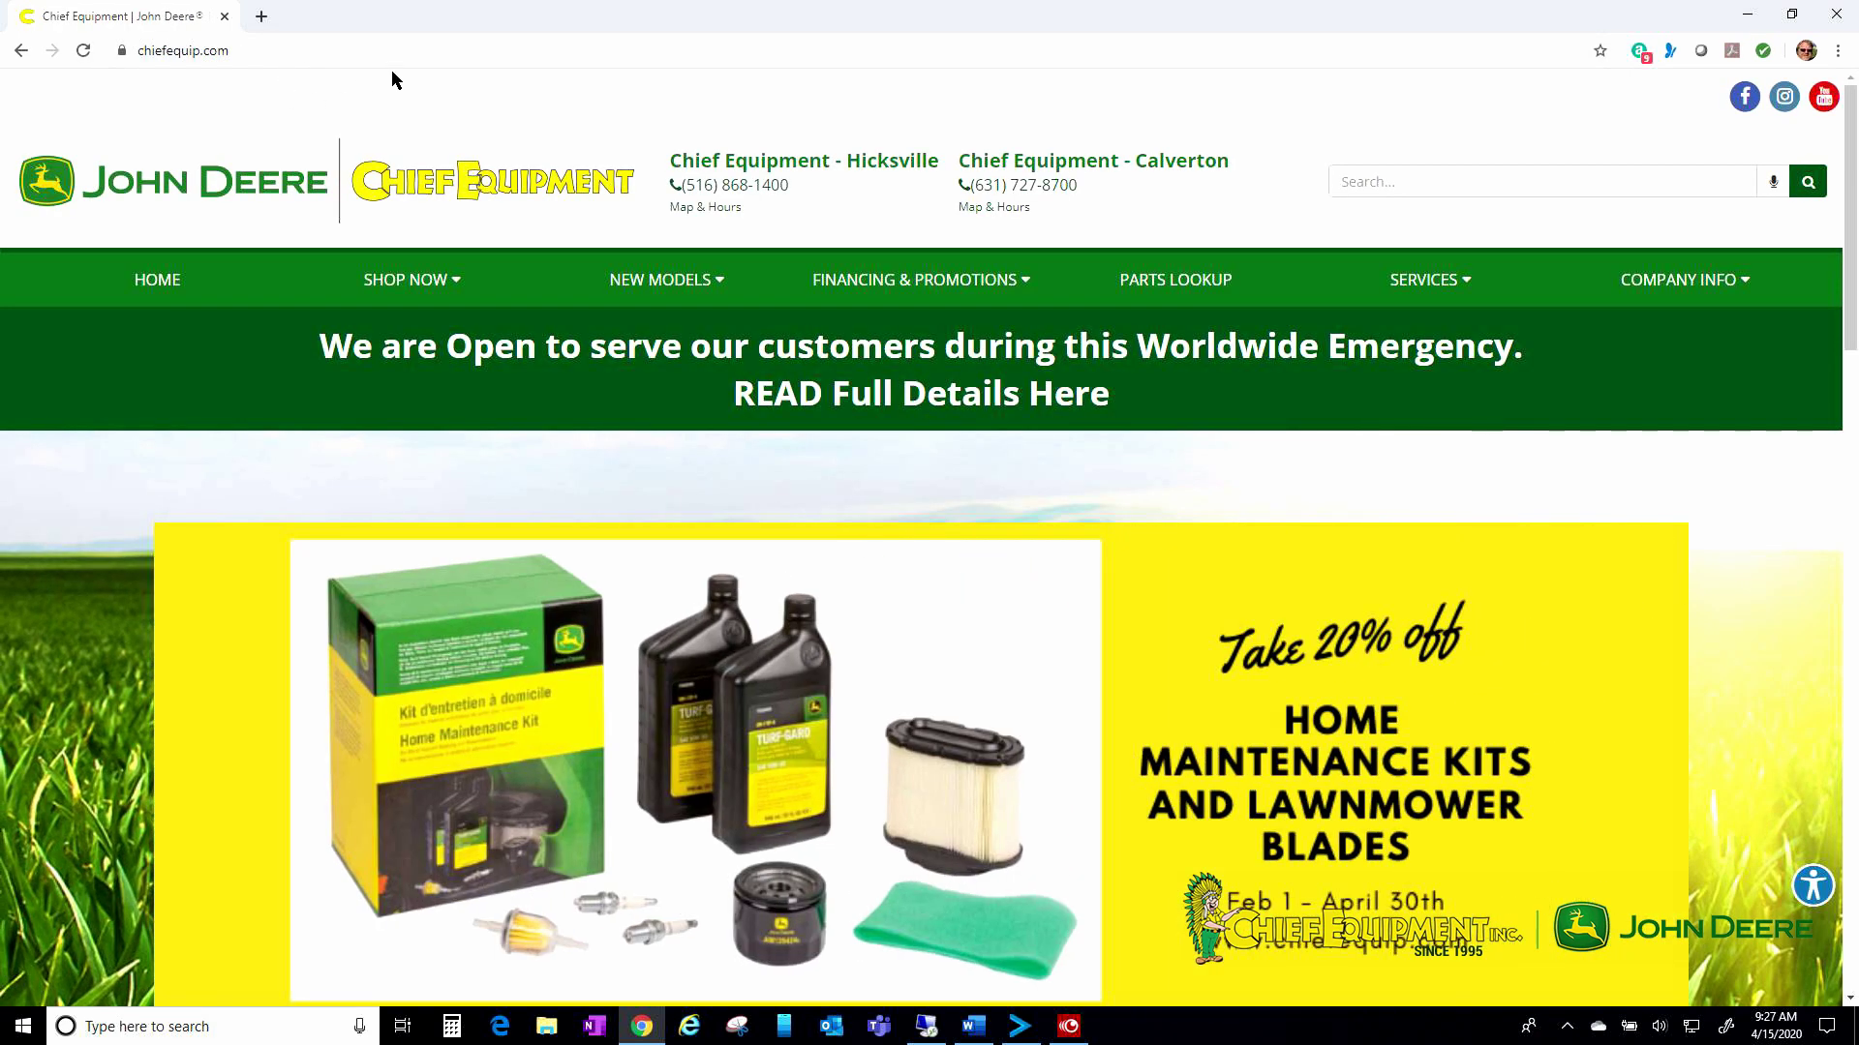
Open the shop's John Deere Equipment page and go to its riding lawn mowers category.
mouse_move(450, 278)
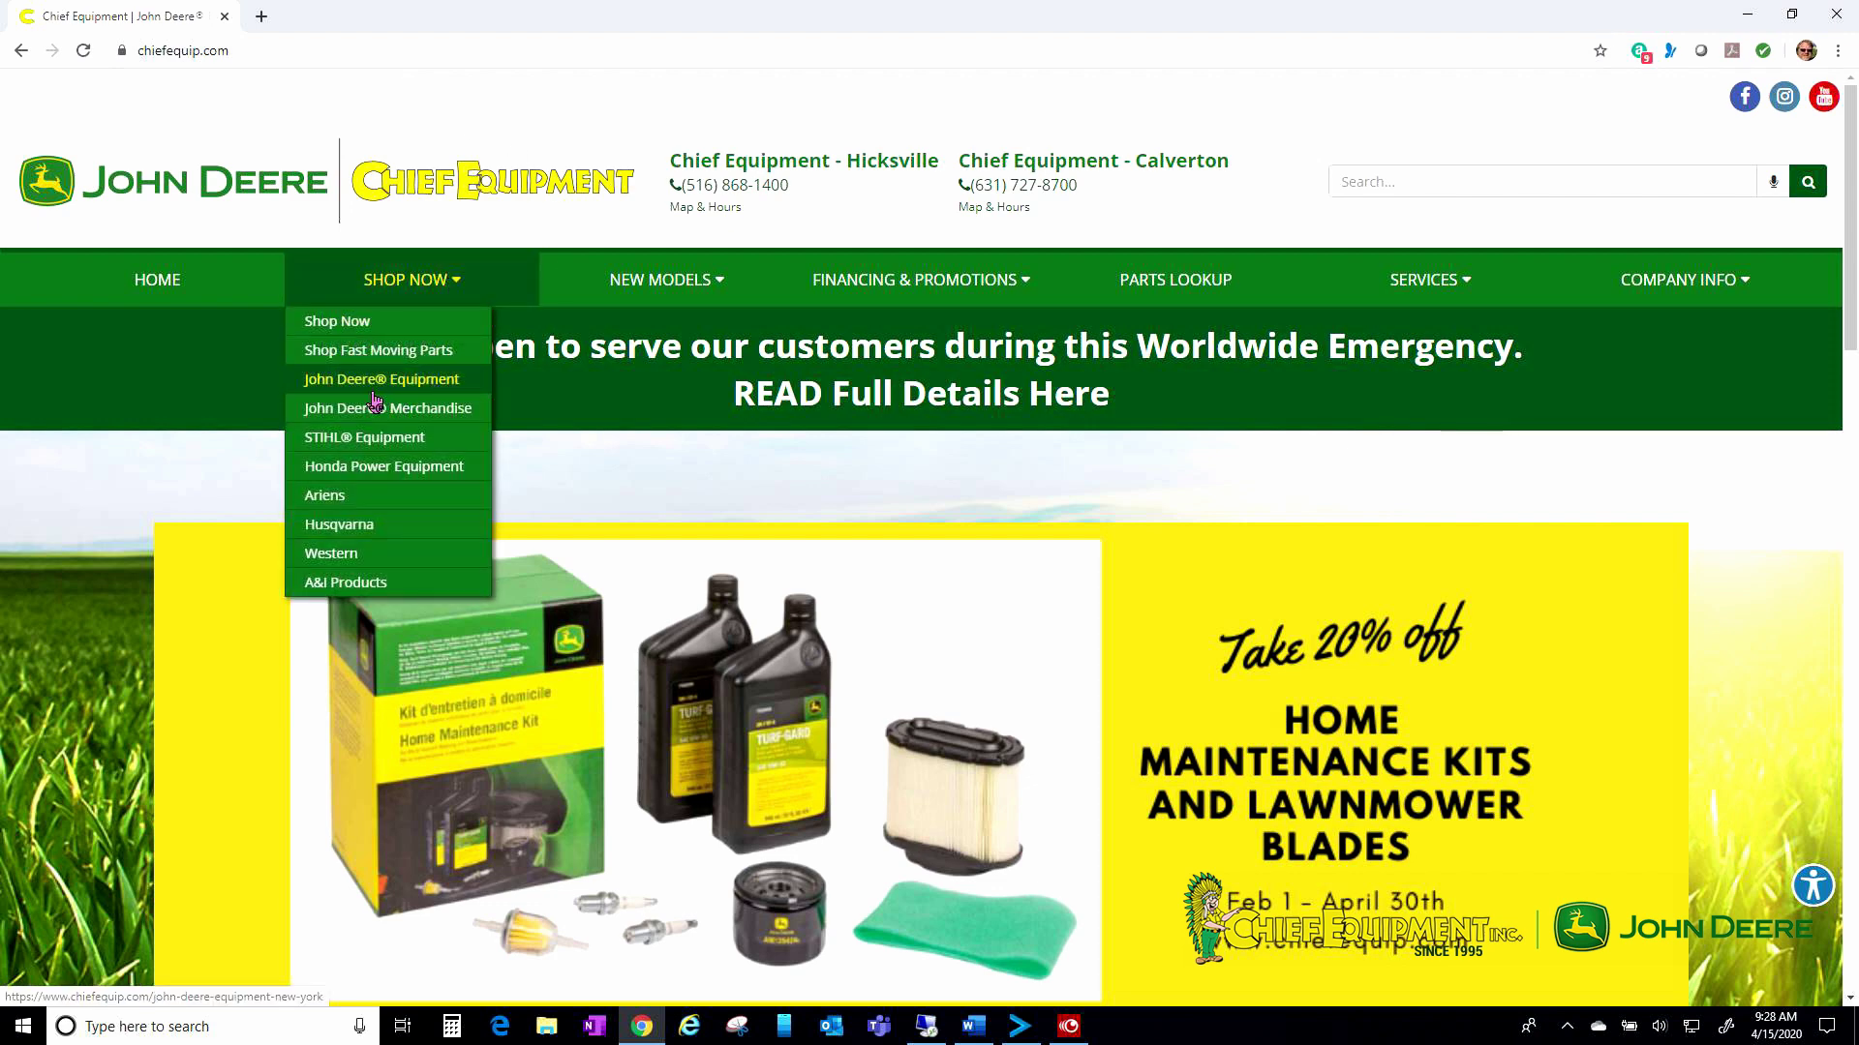
left_click(319, 389)
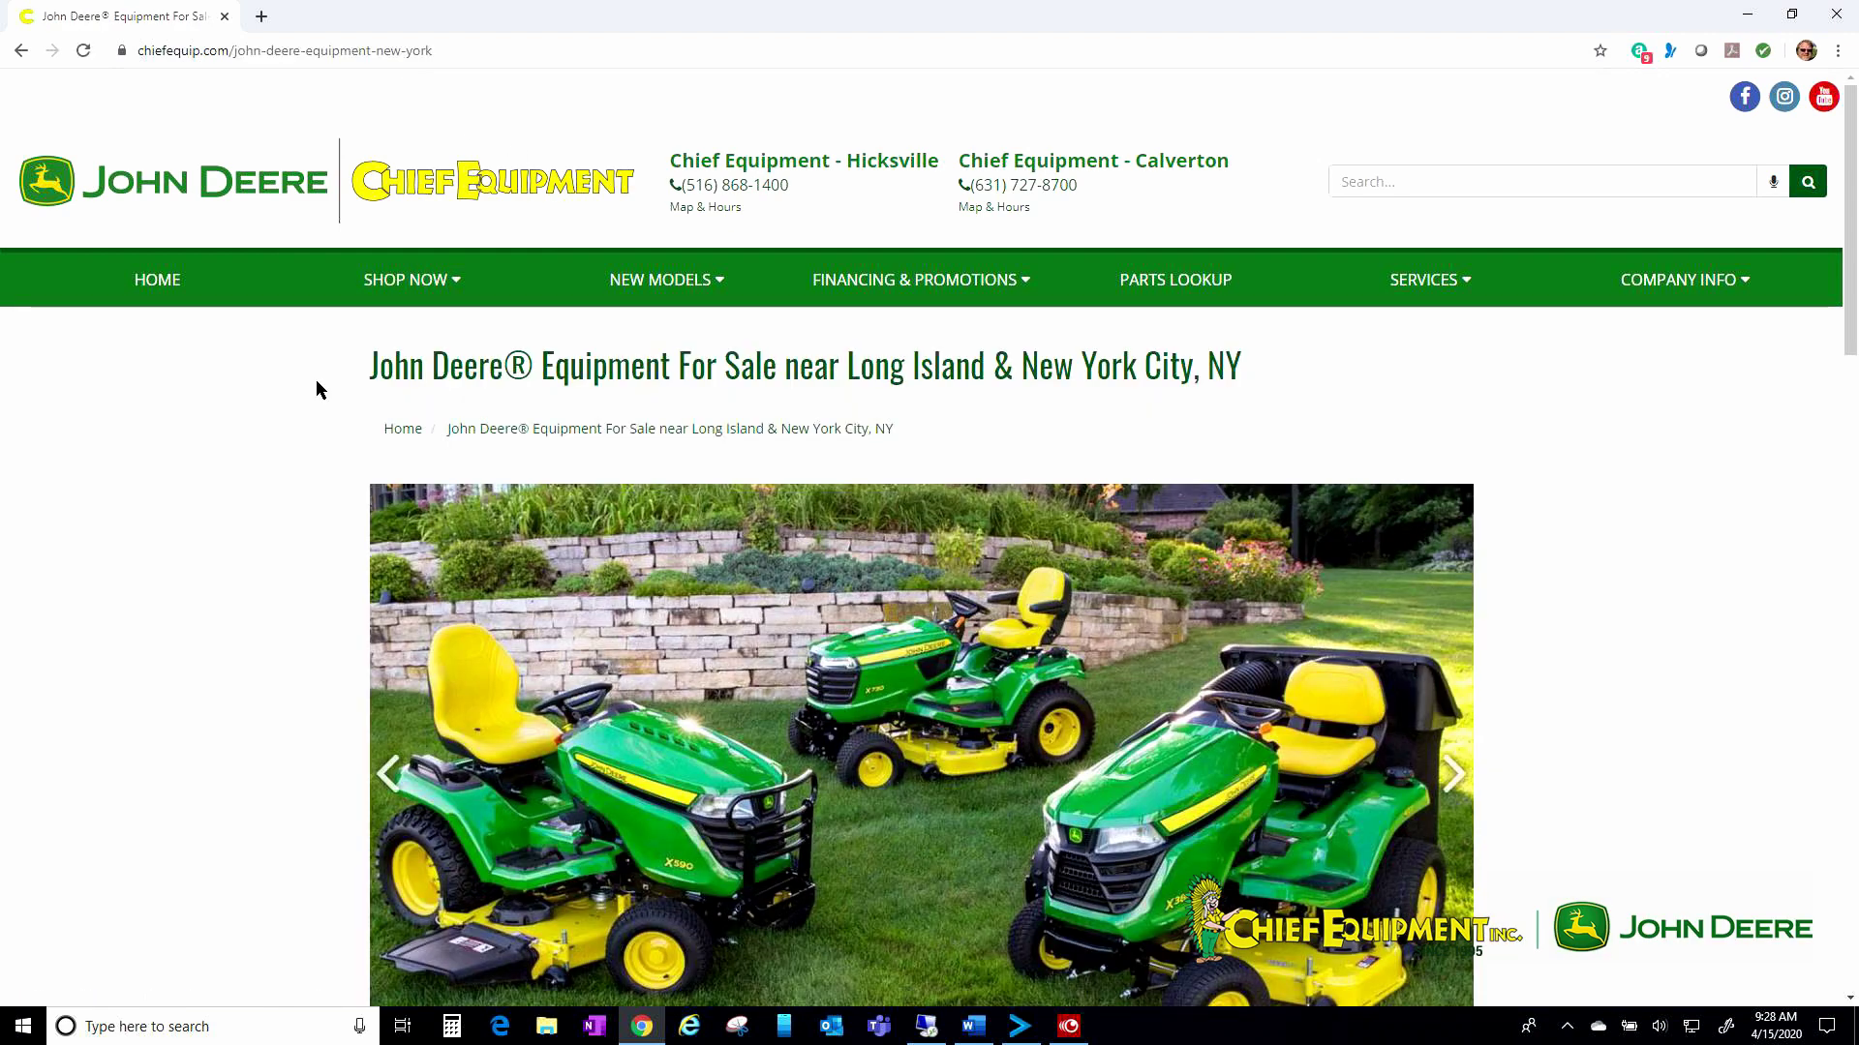
scroll(212, 440, "down", 10)
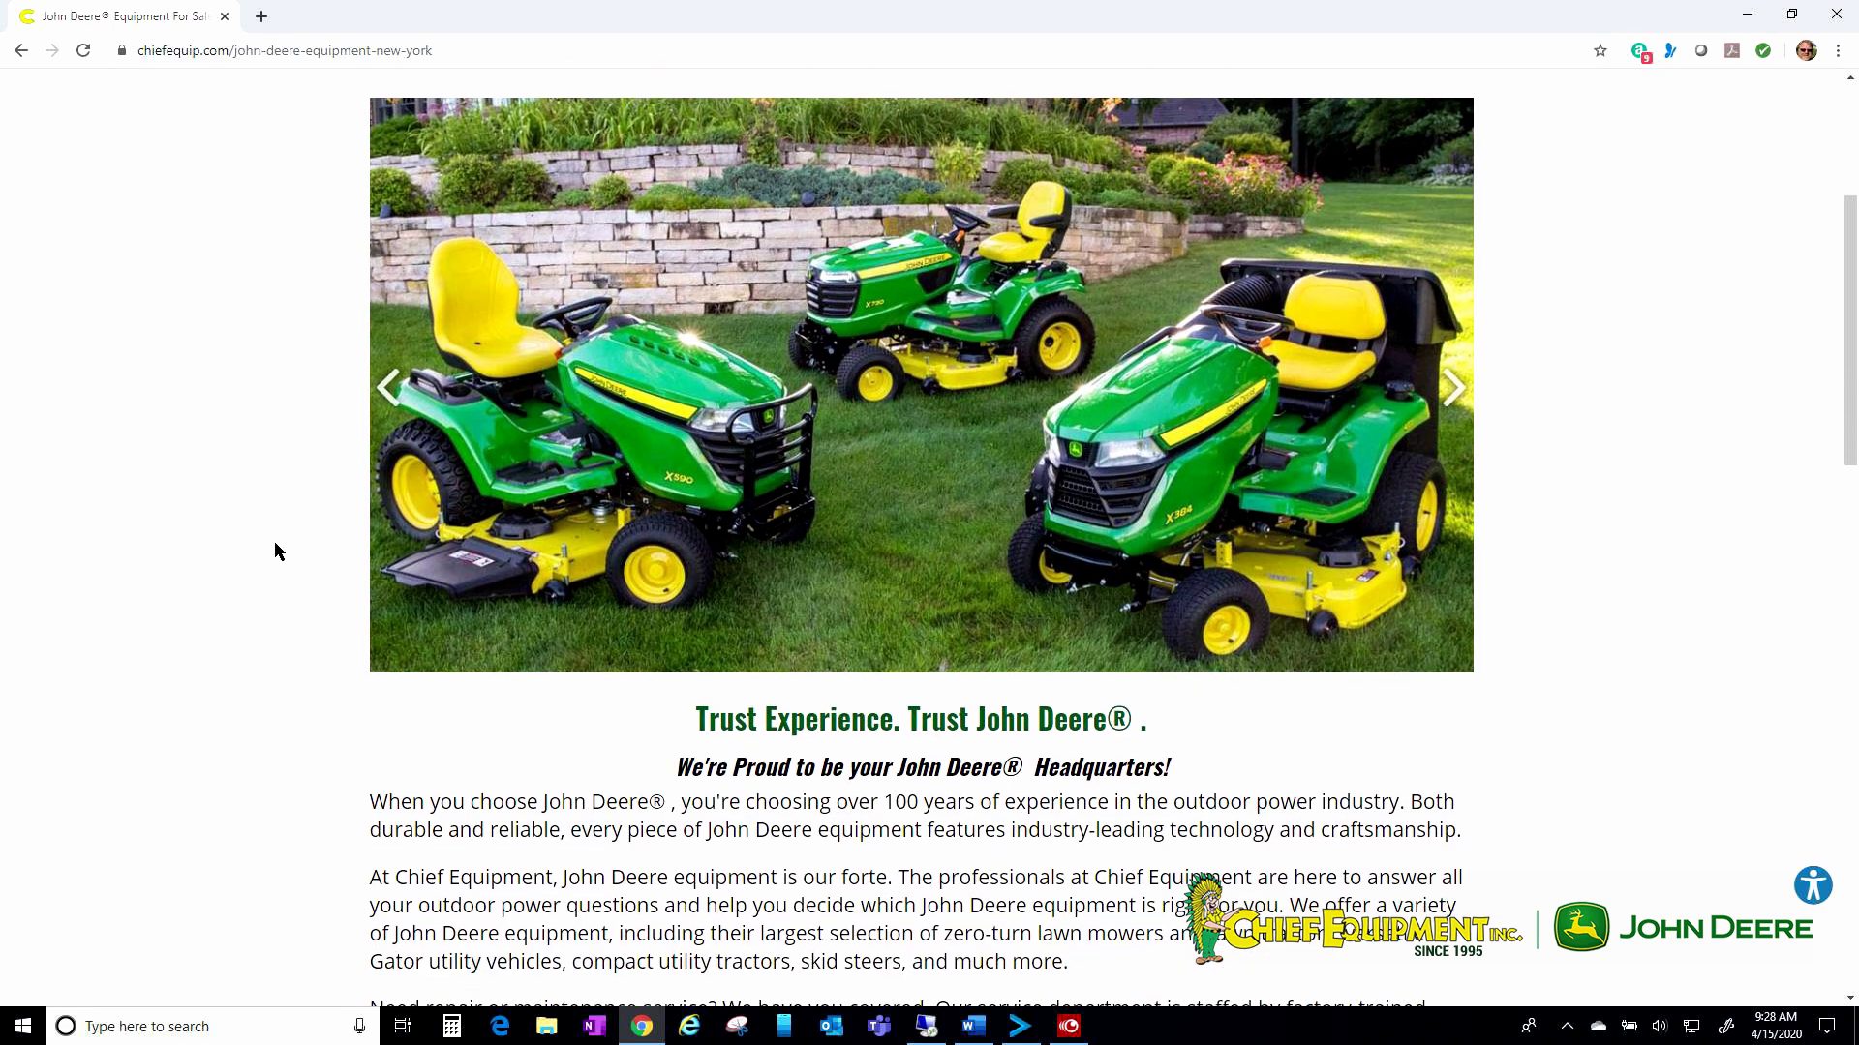
scroll(262, 544, "down", 5)
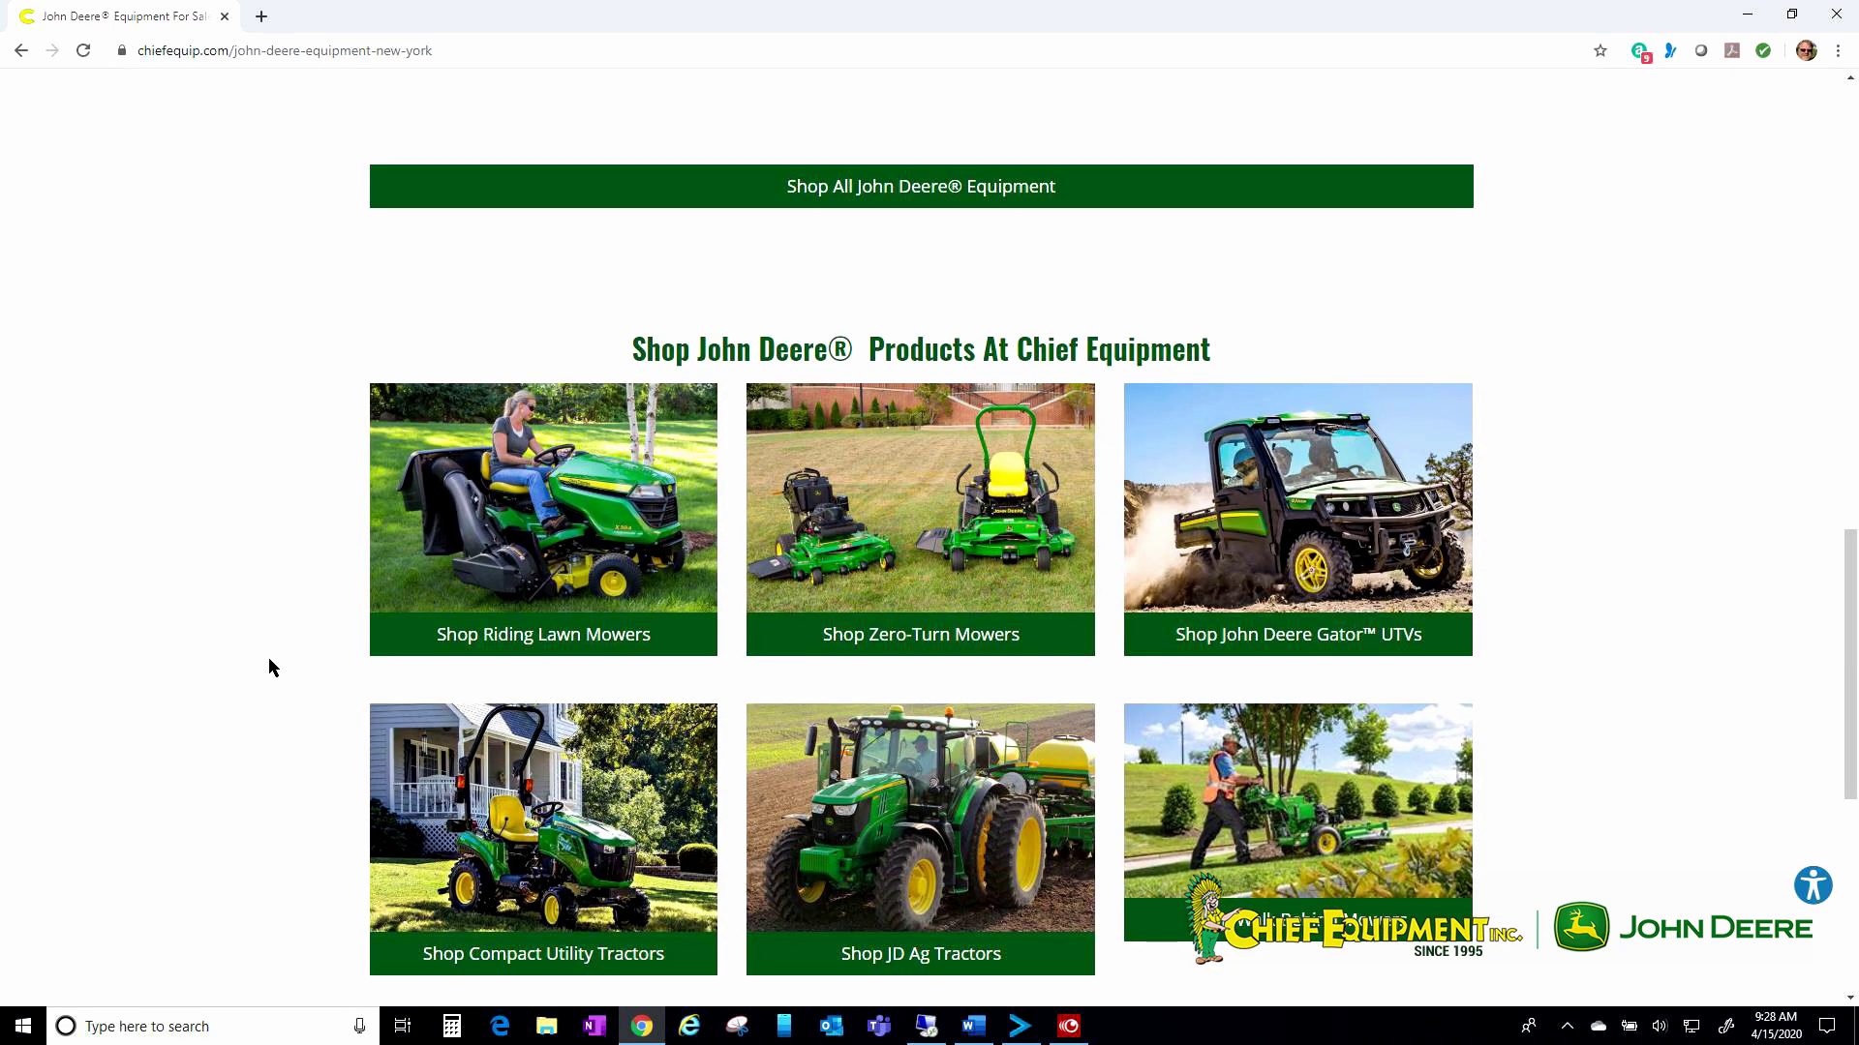
left_click(540, 646)
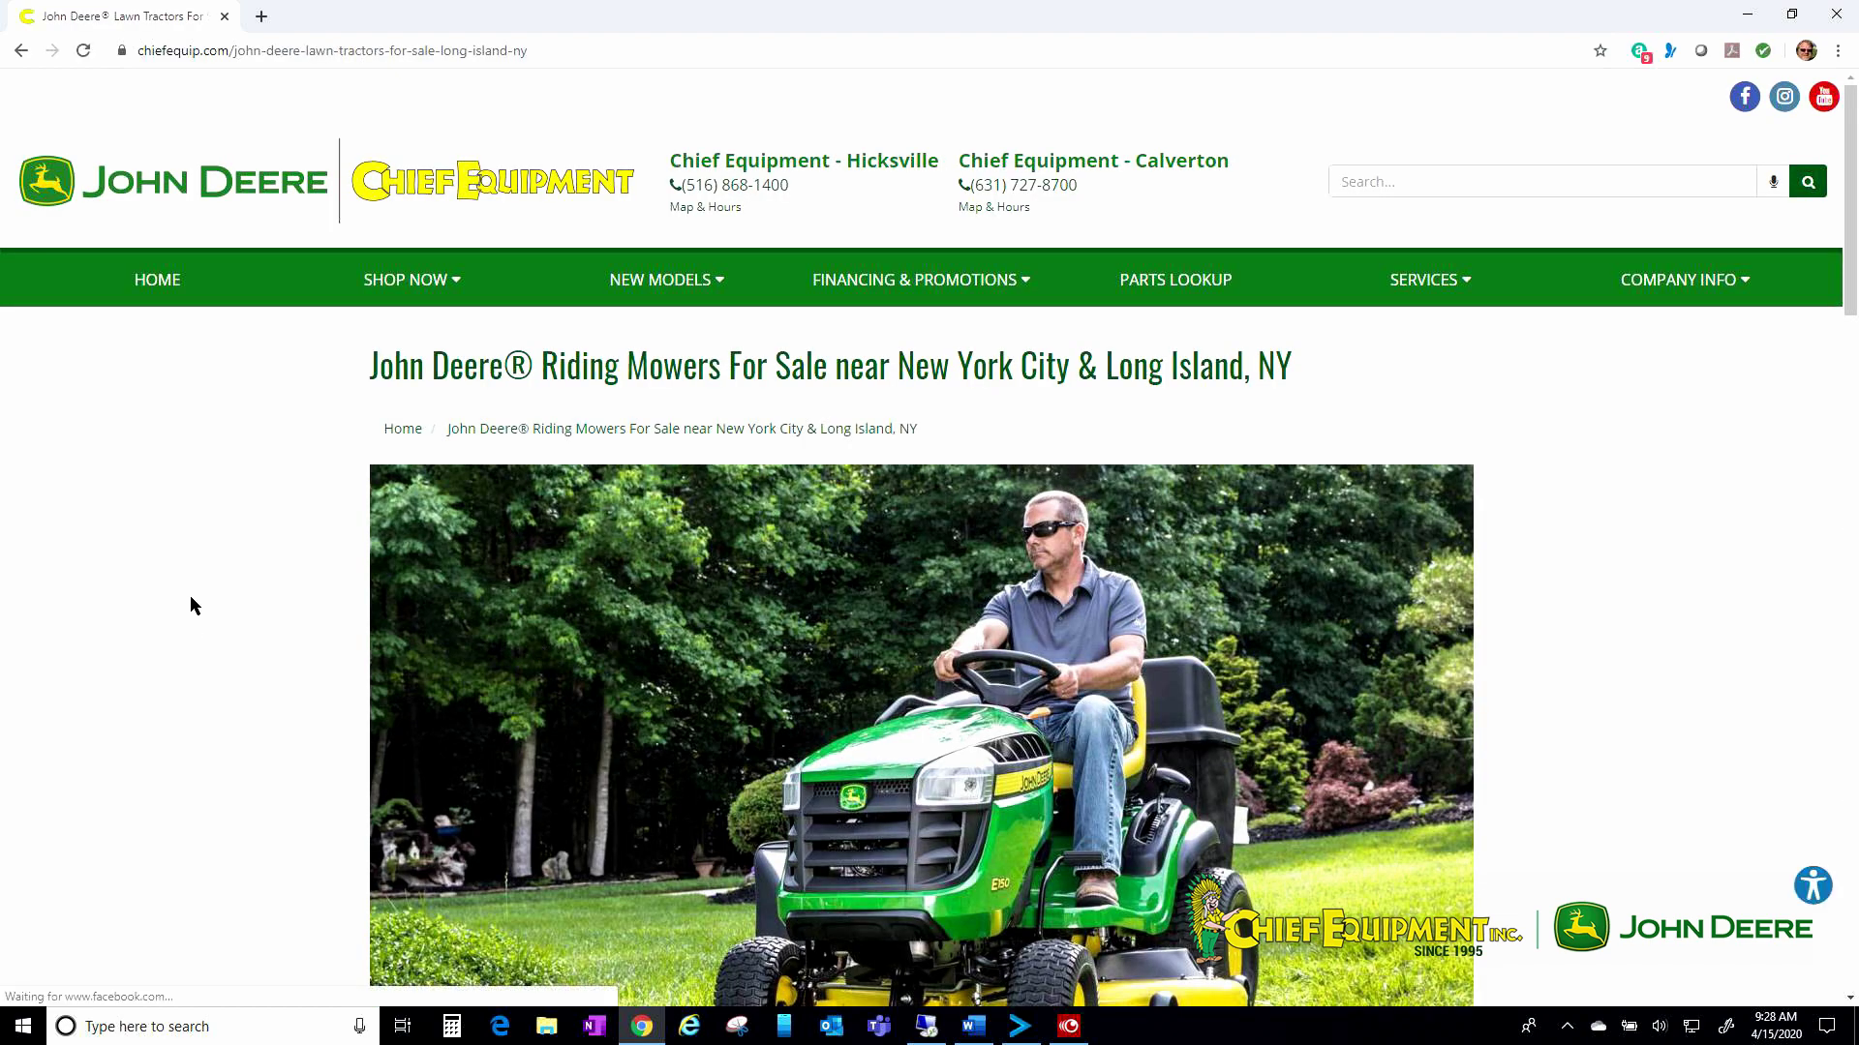
Open the online store listing for the 100 Series riding mowers.
scroll(211, 564, "down", 3)
scroll(209, 567, "down", 13)
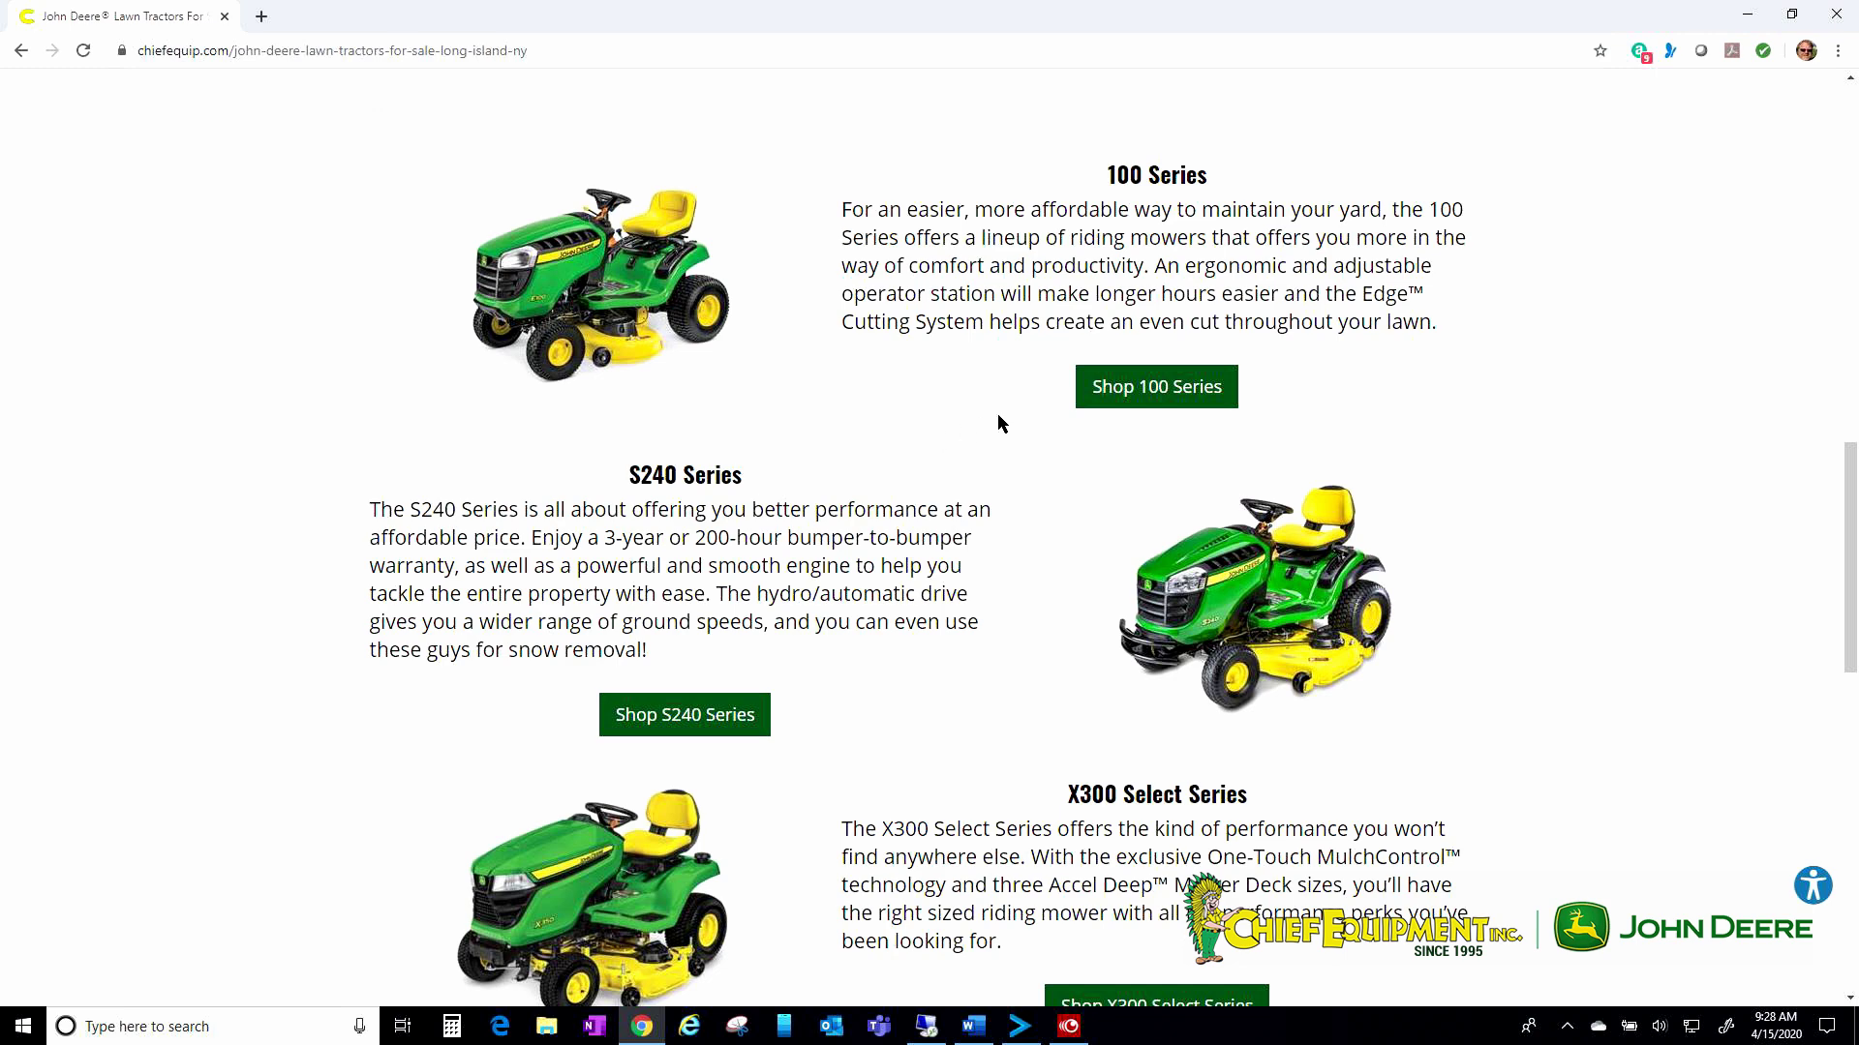
left_click(1142, 392)
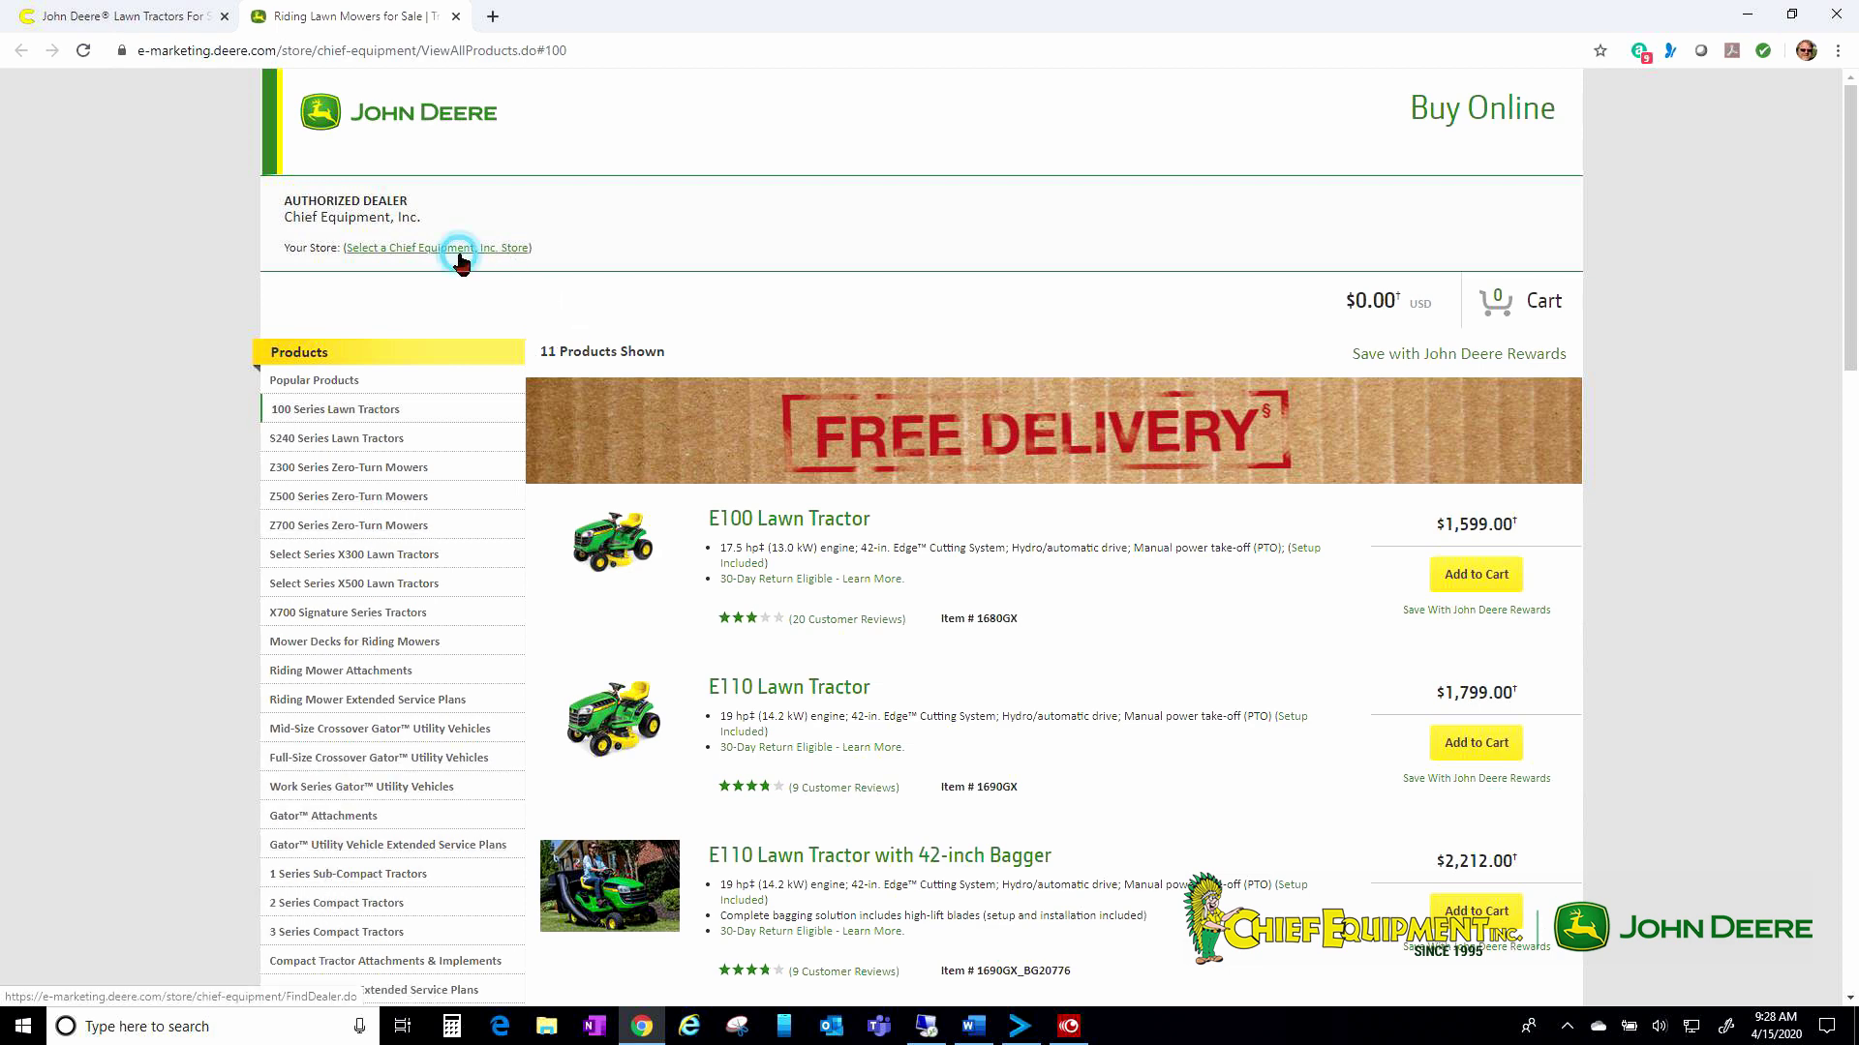
Look up nearby dealers by ZIP code and select the Chief Equipment store in Calverton, NY.
left_click(503, 250)
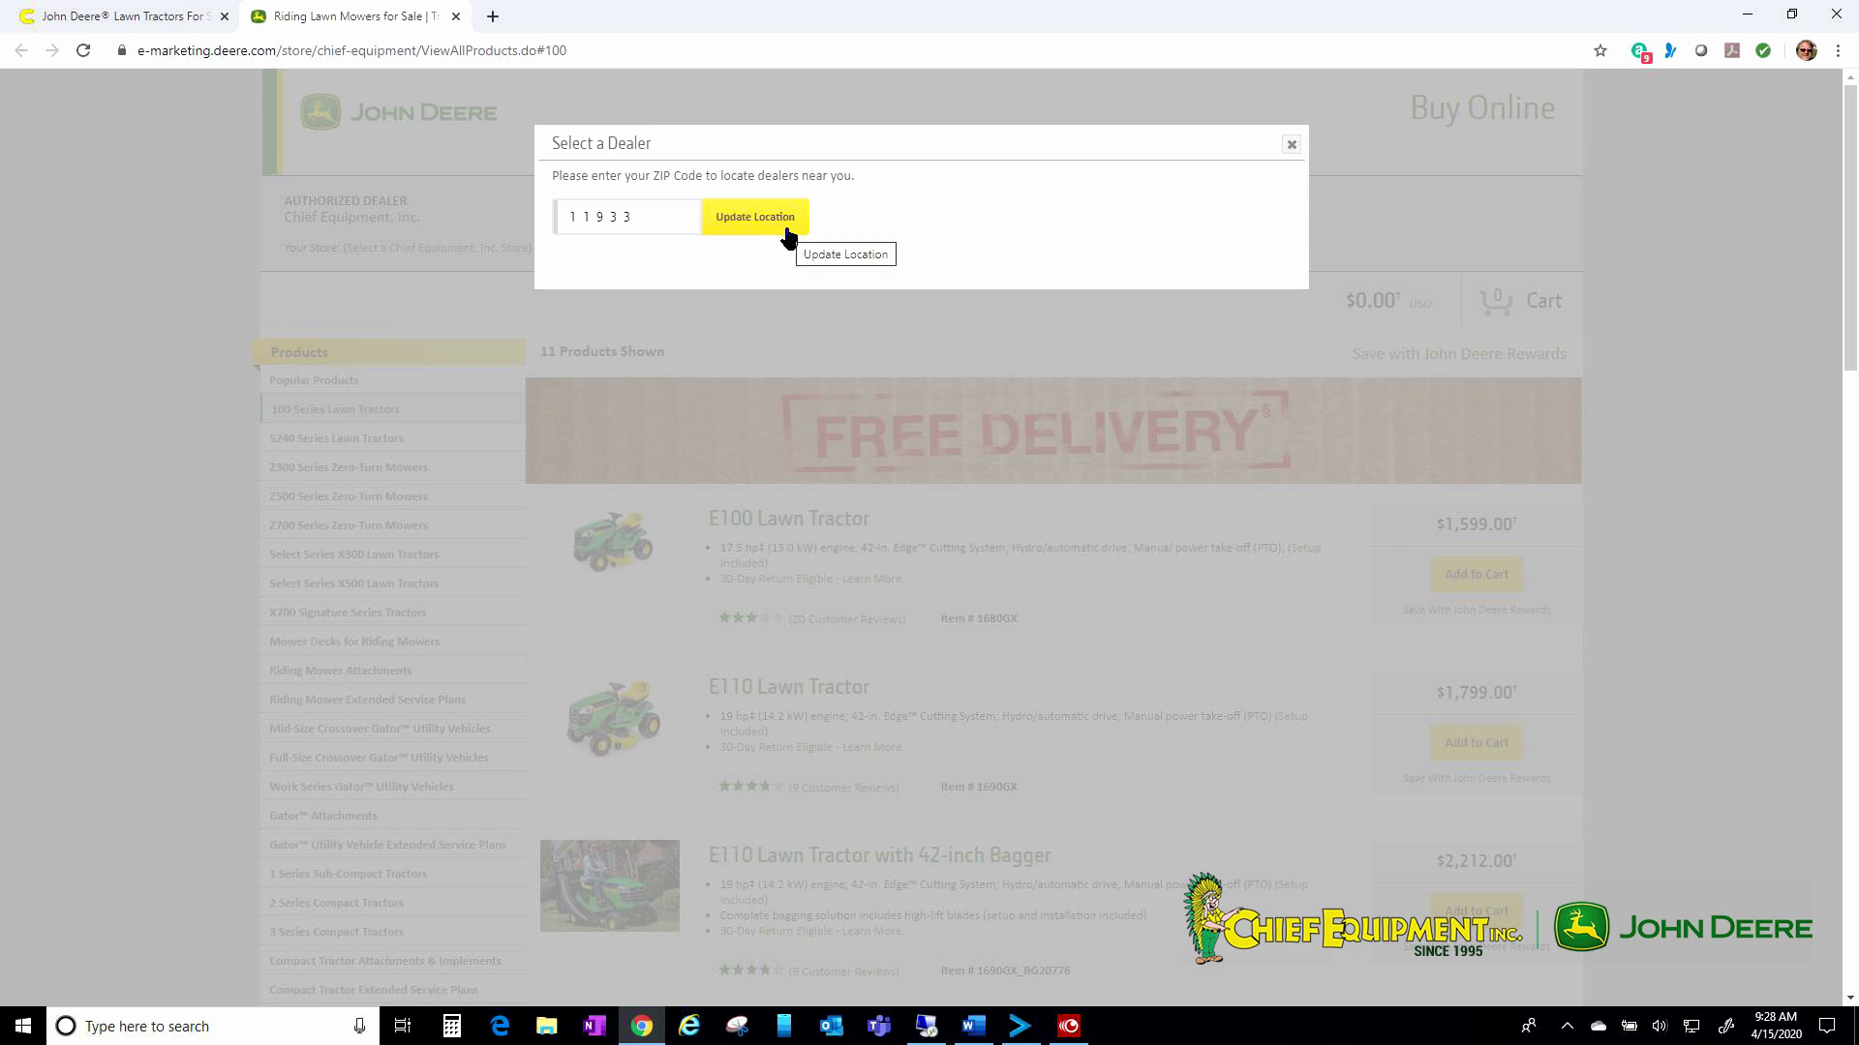
left_click(755, 217)
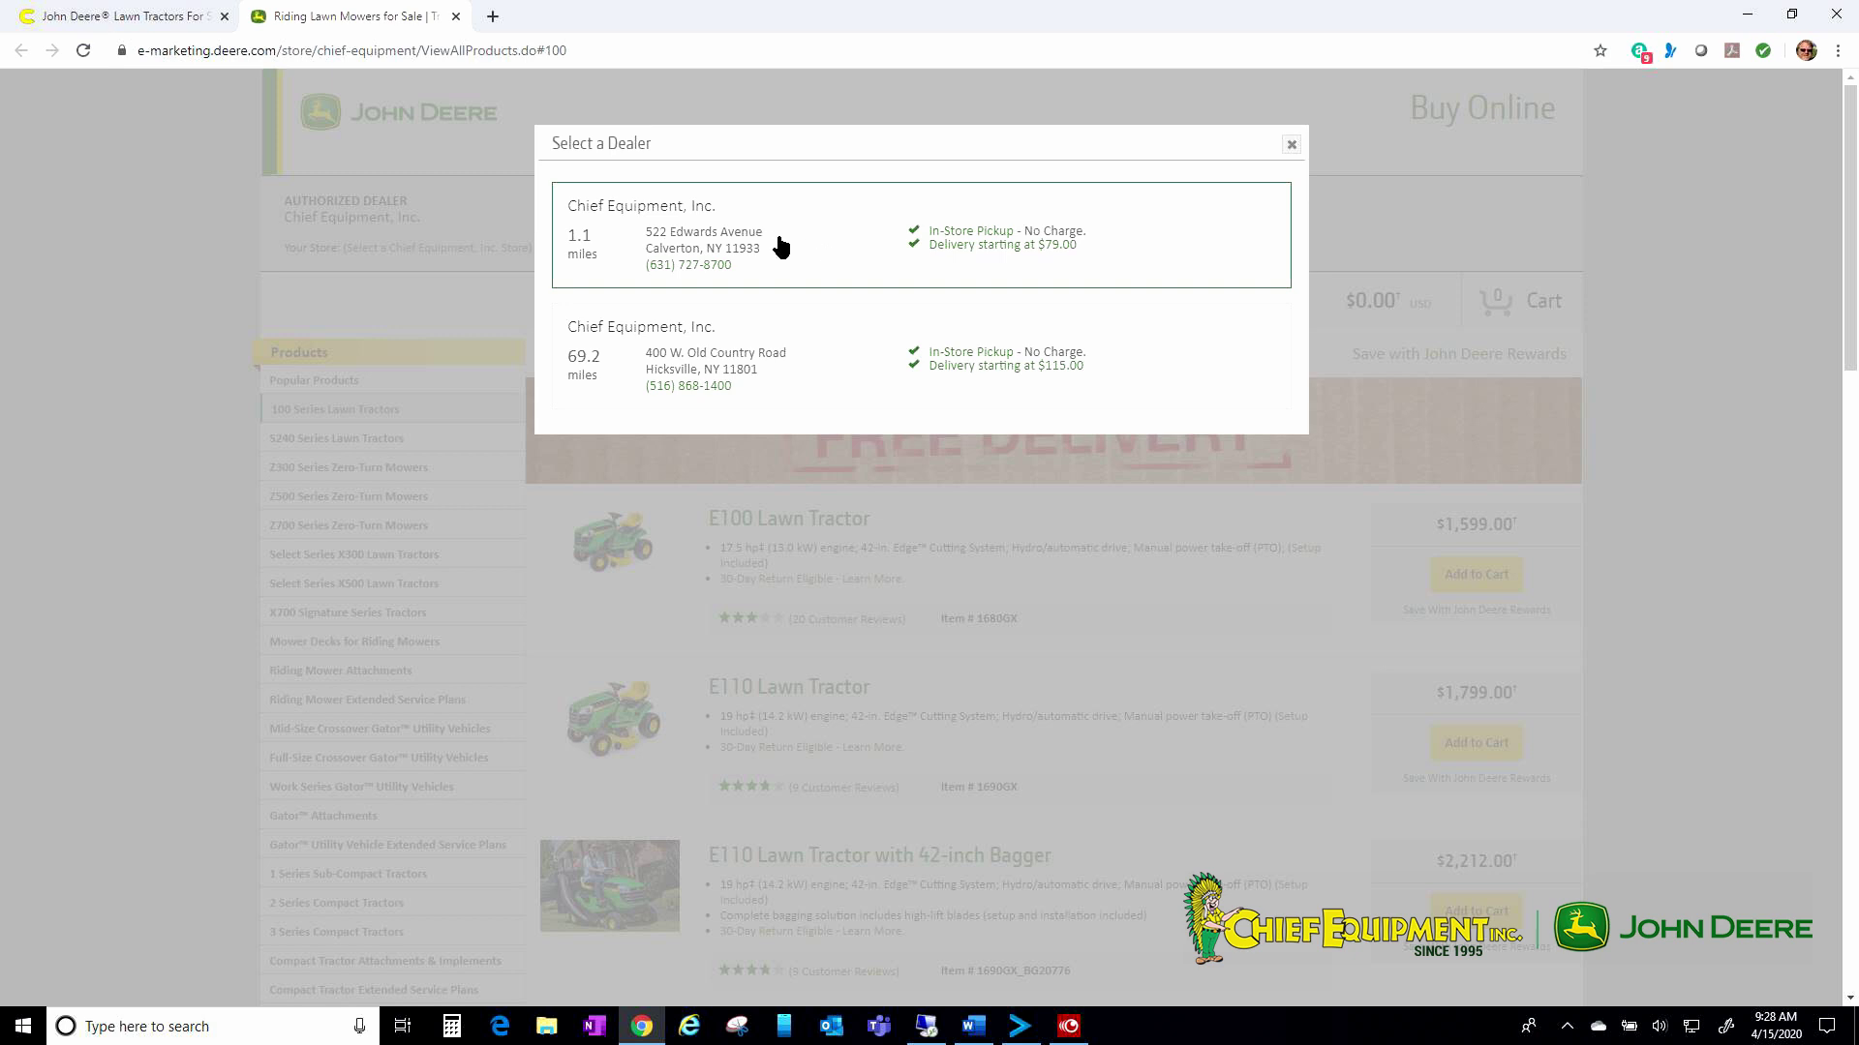
left_click(780, 241)
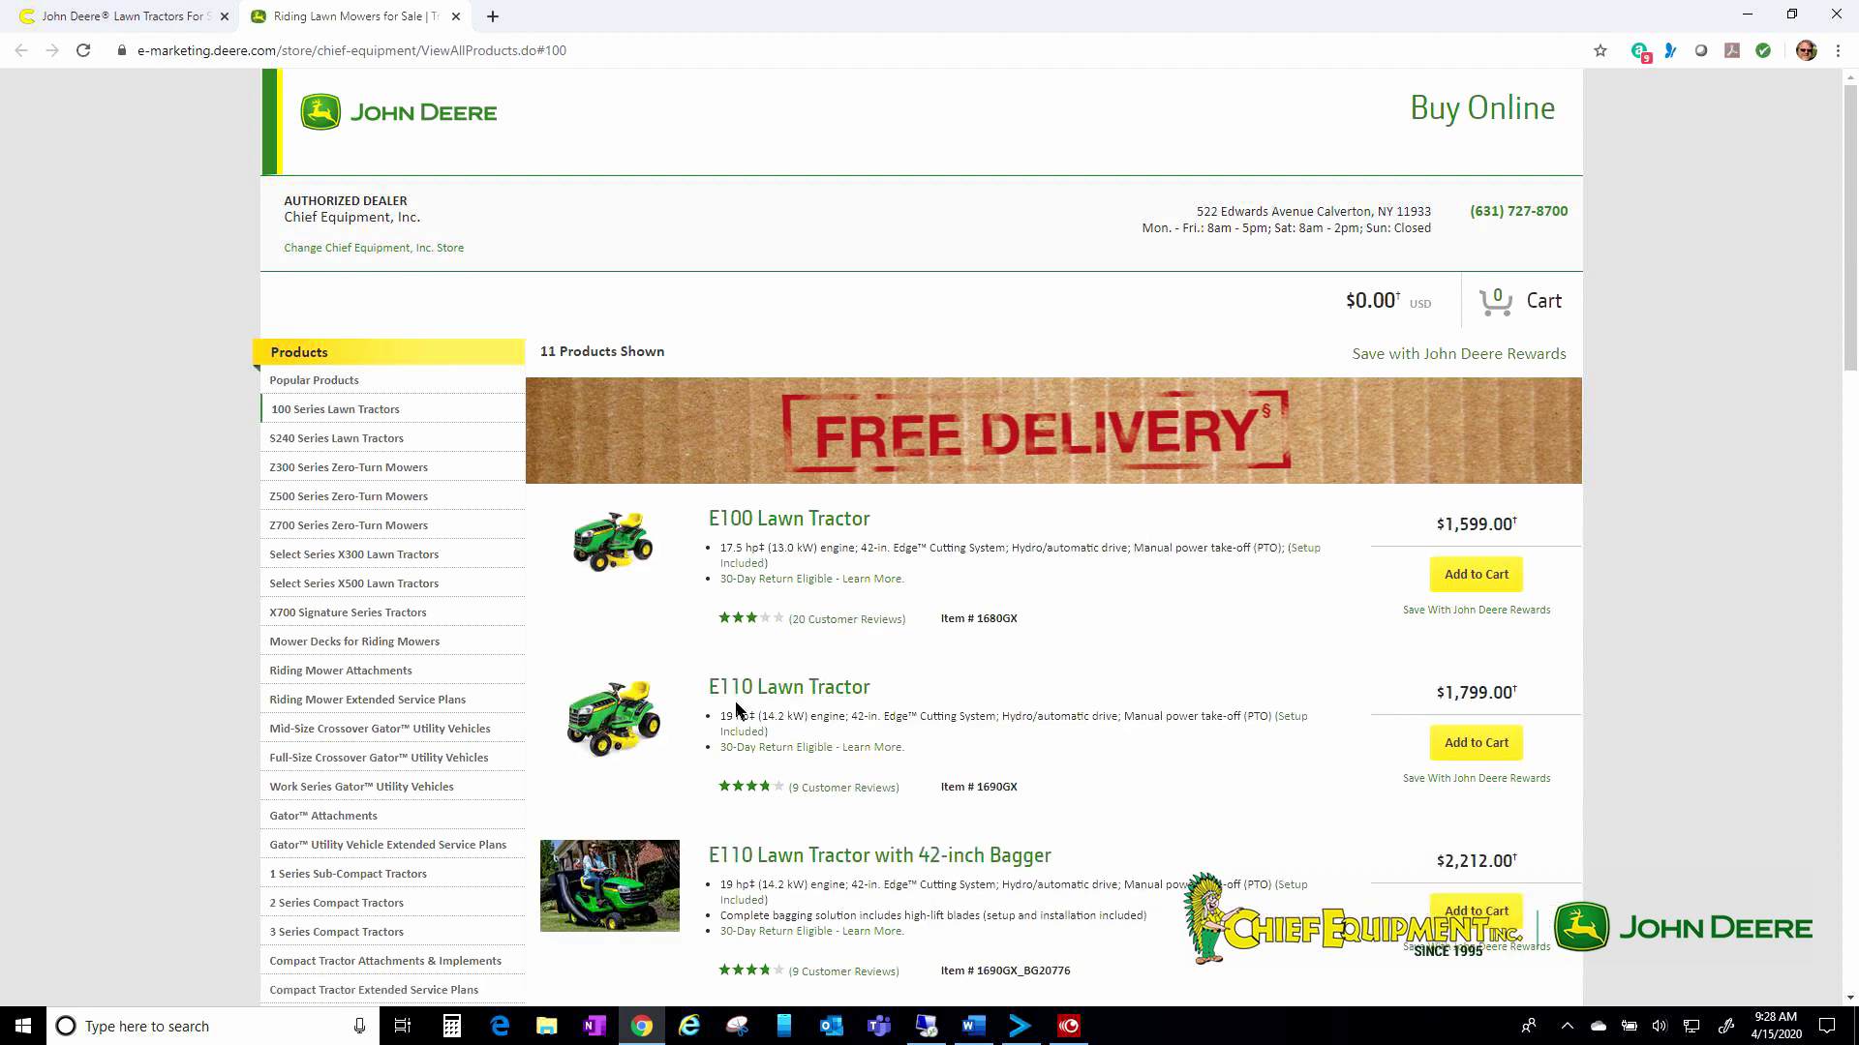
Open the E110 Lawn Tractor's product page and add the tractor without a bagger to the cart.
left_click(780, 693)
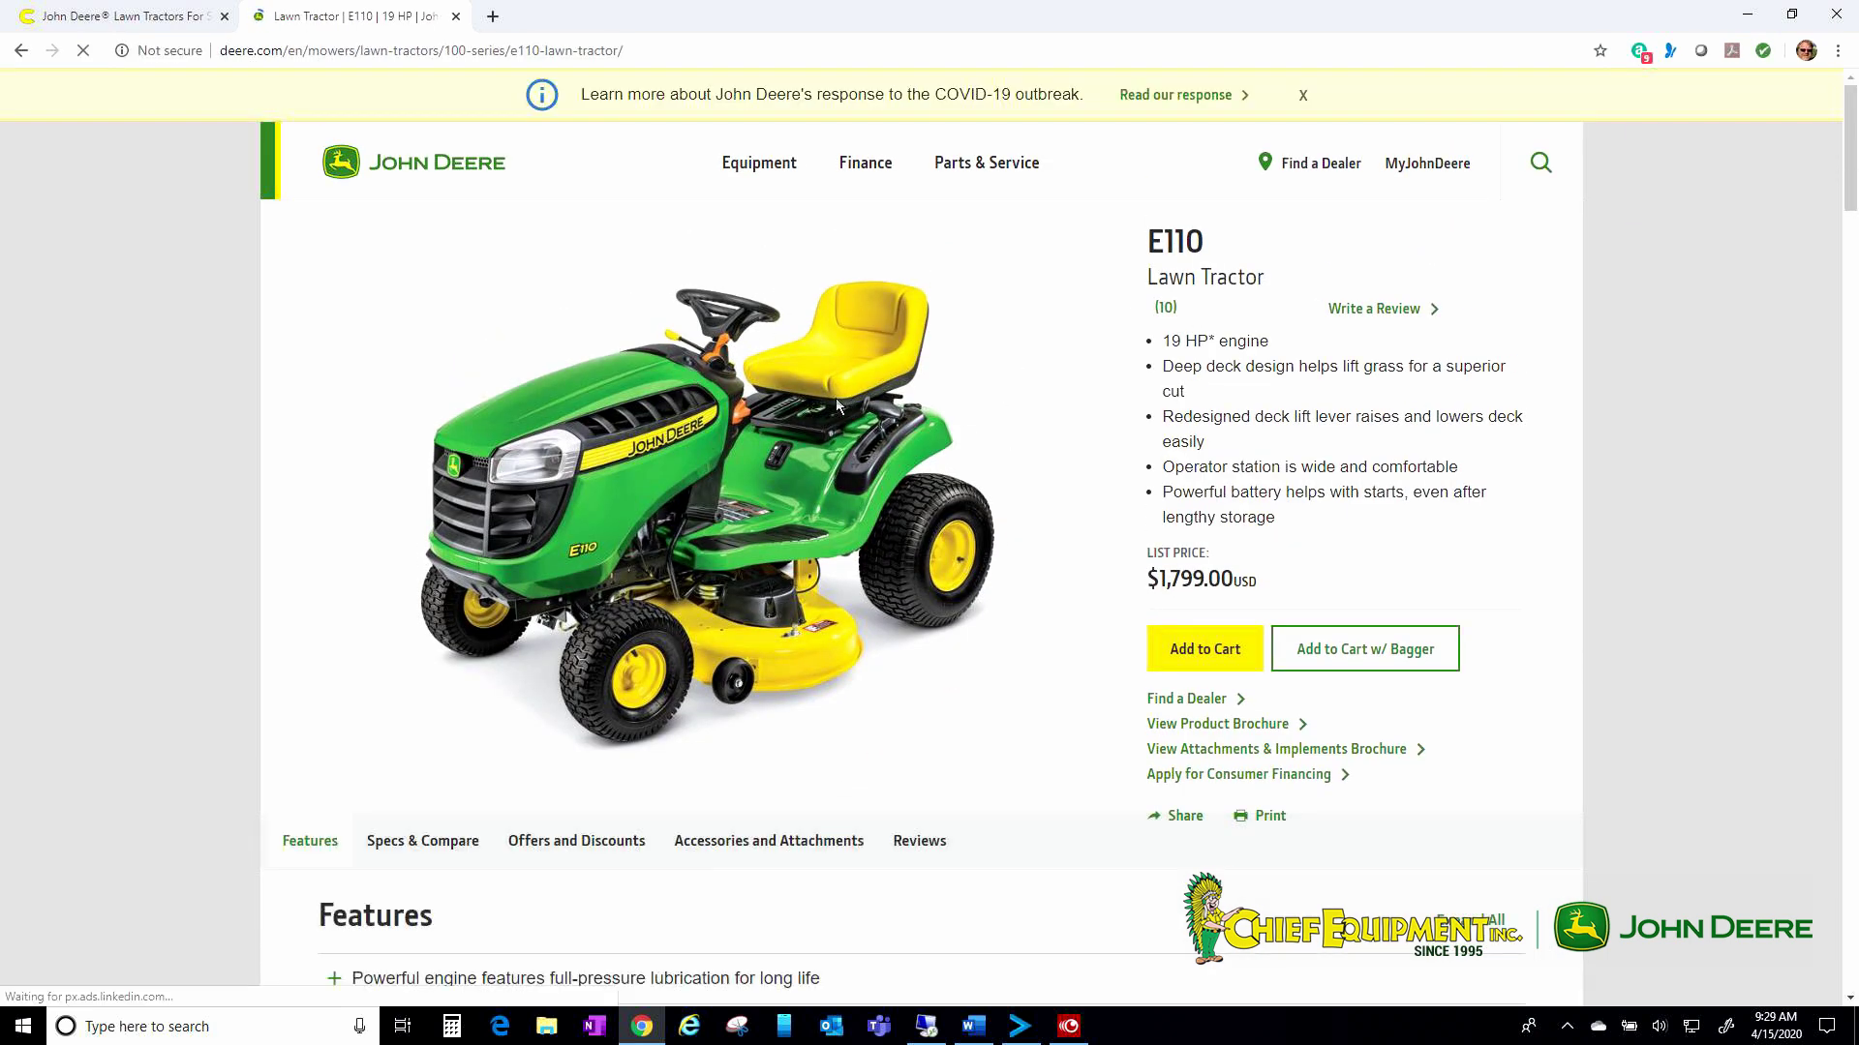
scroll(572, 572, "down", 2)
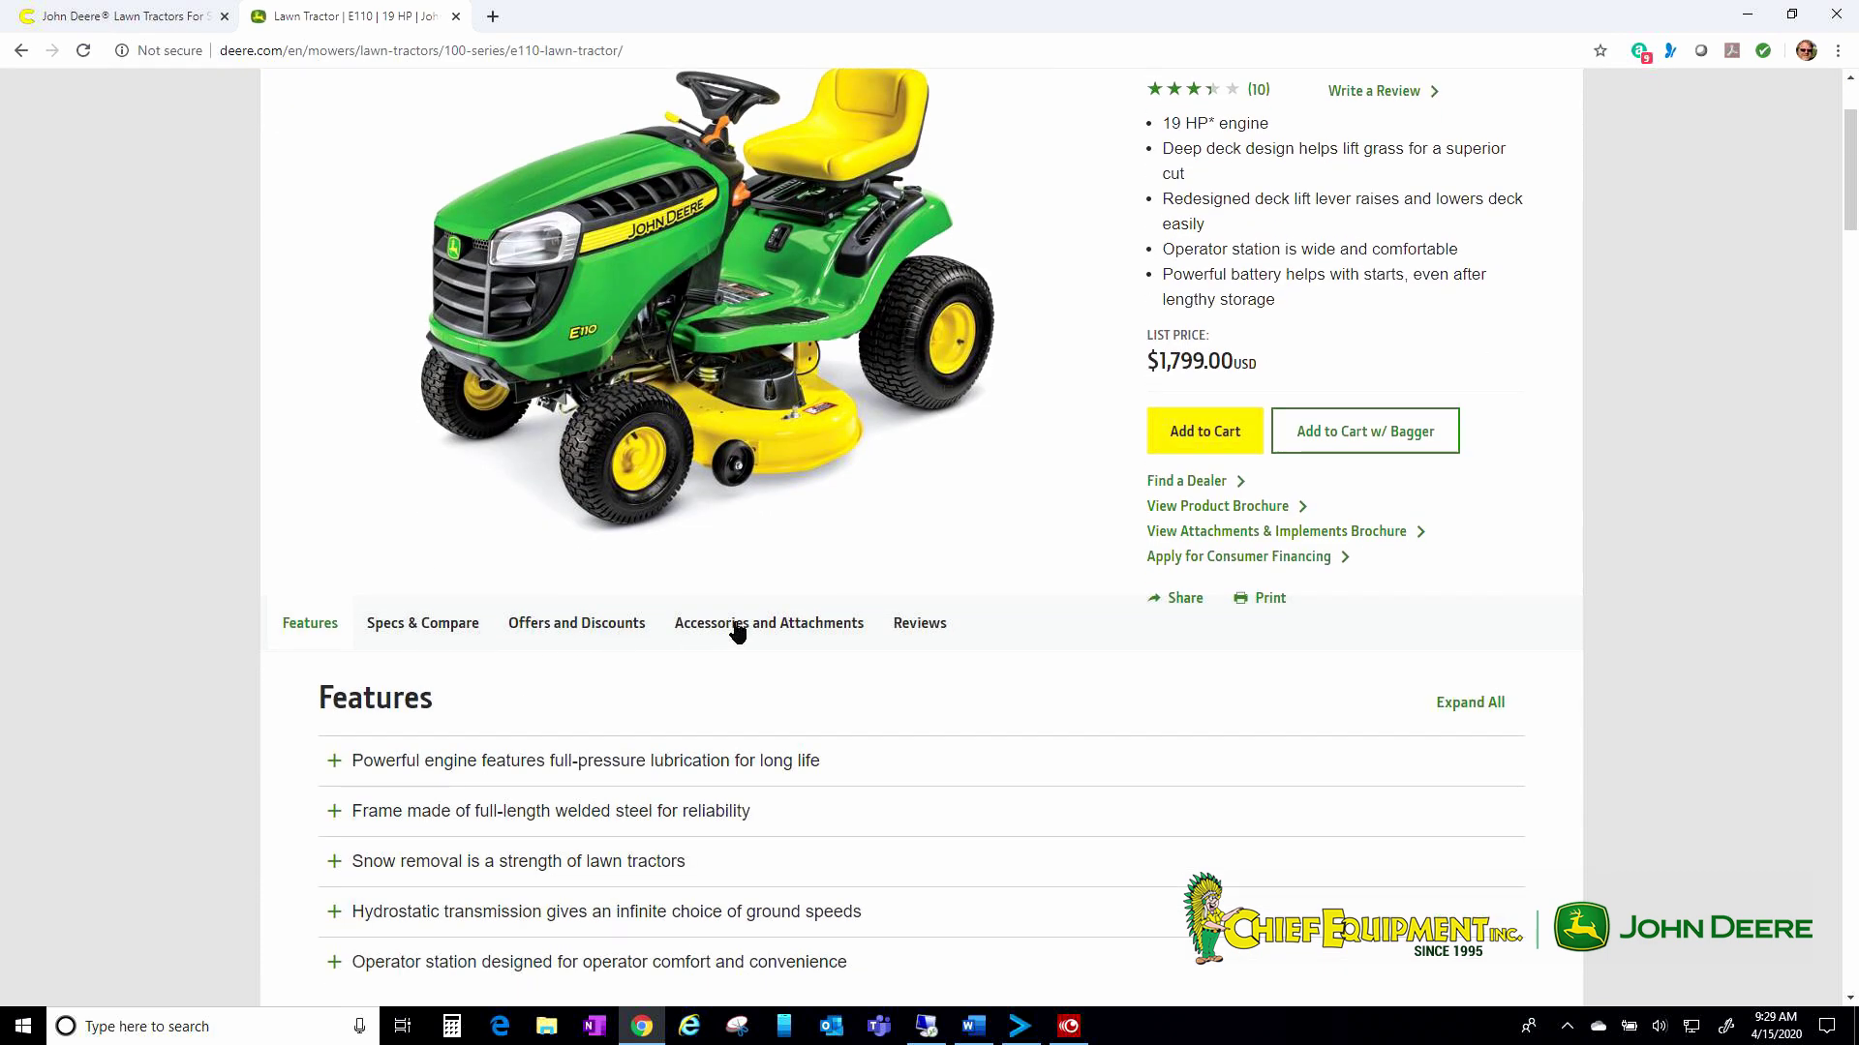
scroll(852, 600, "up", 2)
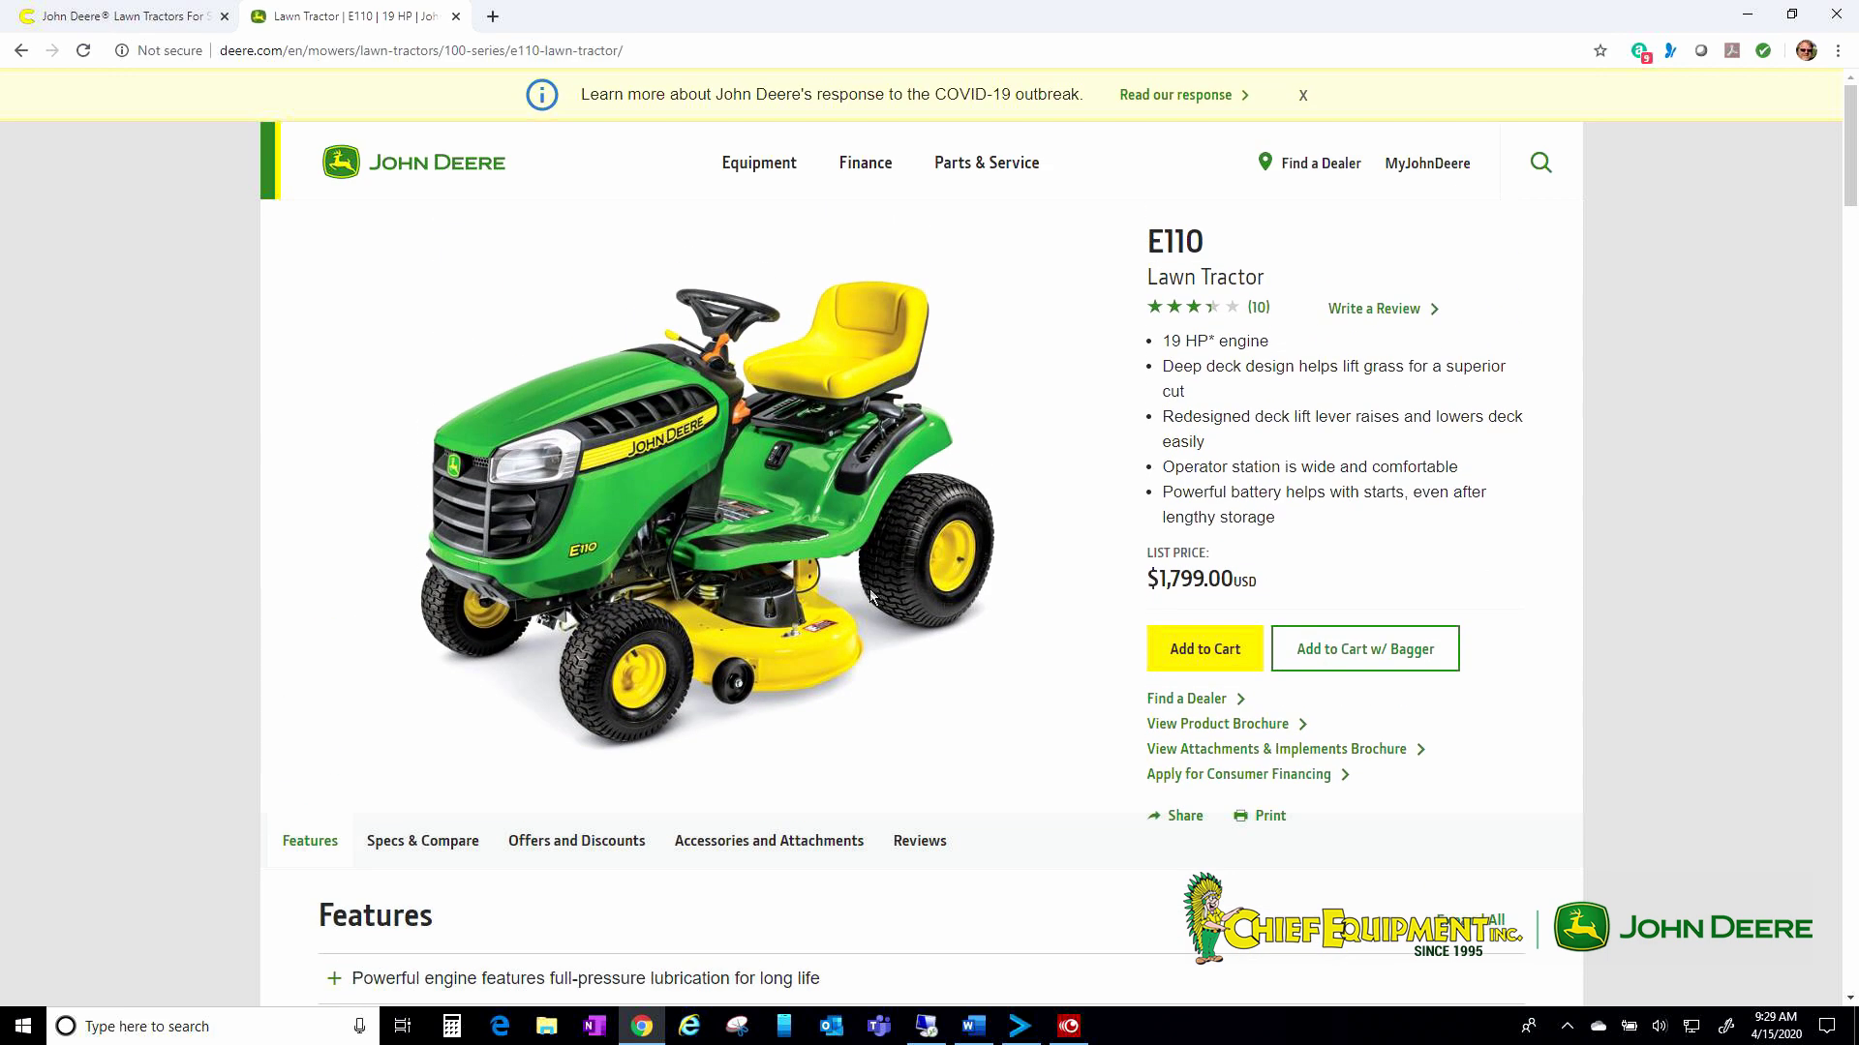
left_click(1197, 658)
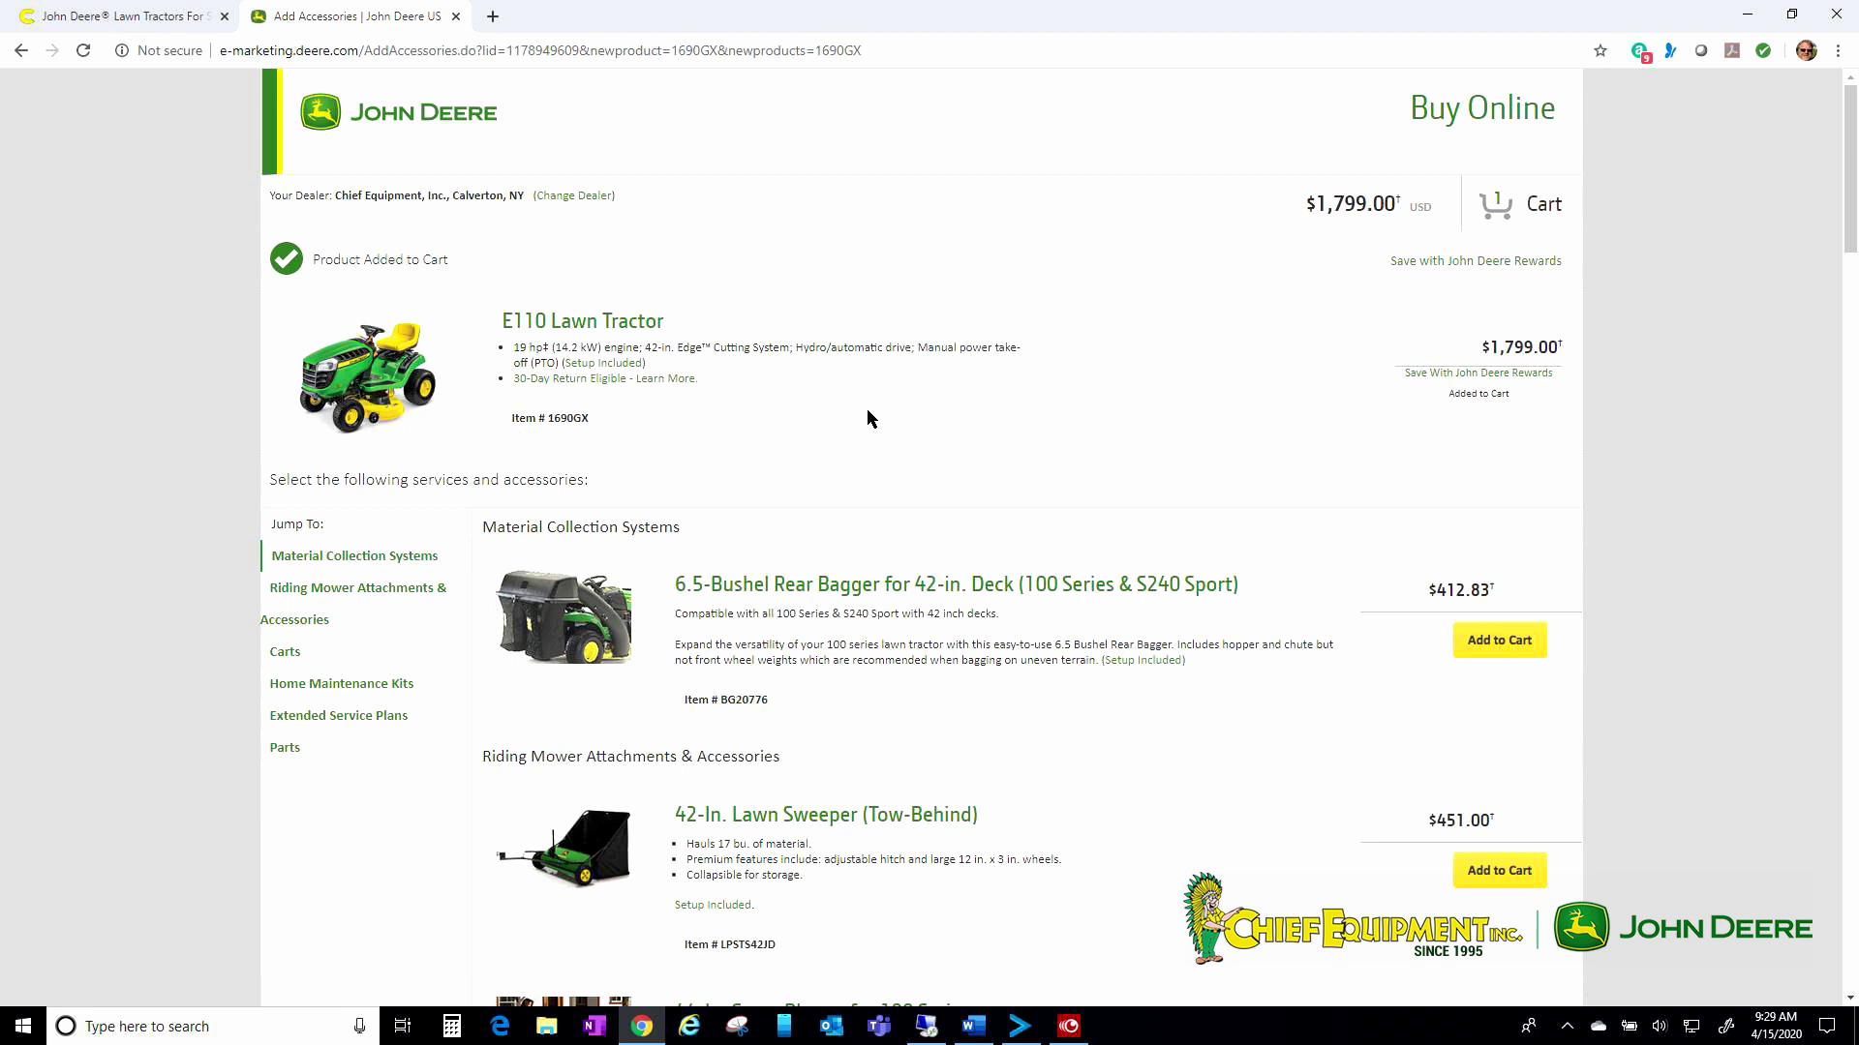
Add the 6.5-Bushel Rear Bagger for 42-in. Deck to the cart from the accessories list.
scroll(868, 409, "down", 1)
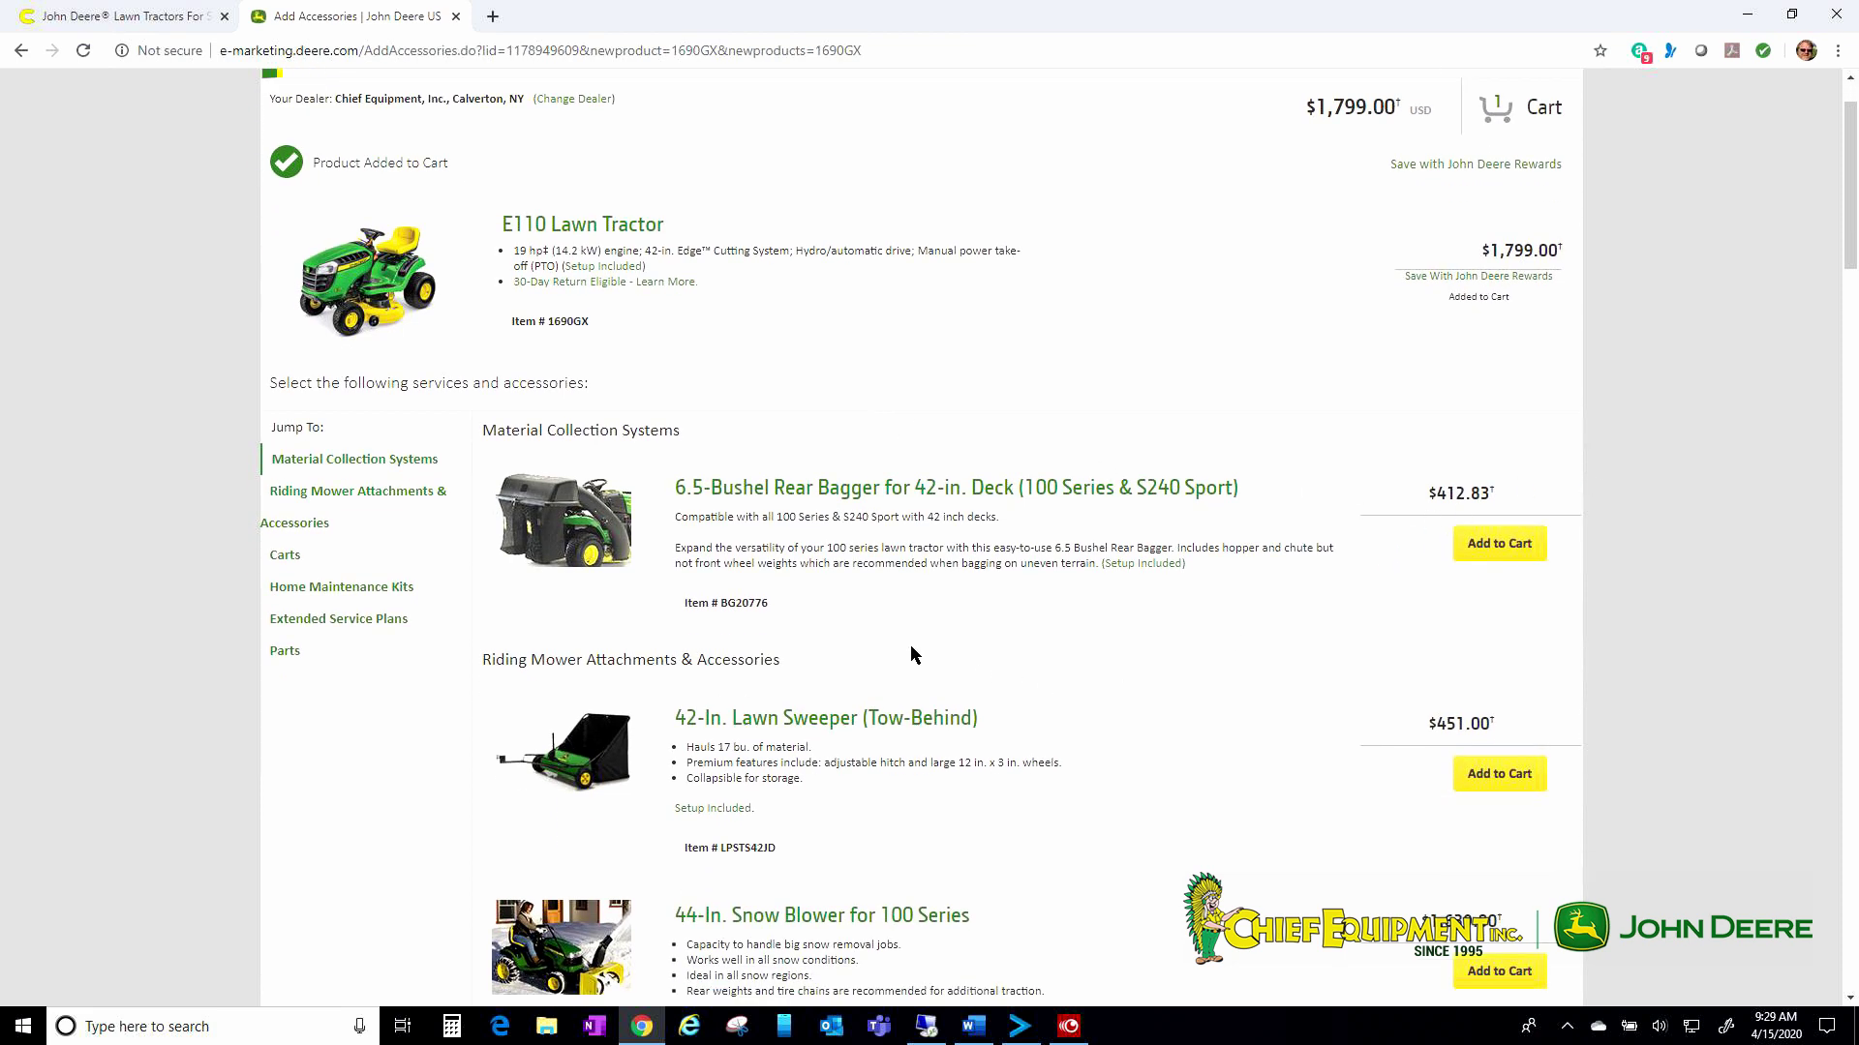
scroll(899, 645, "down", 2)
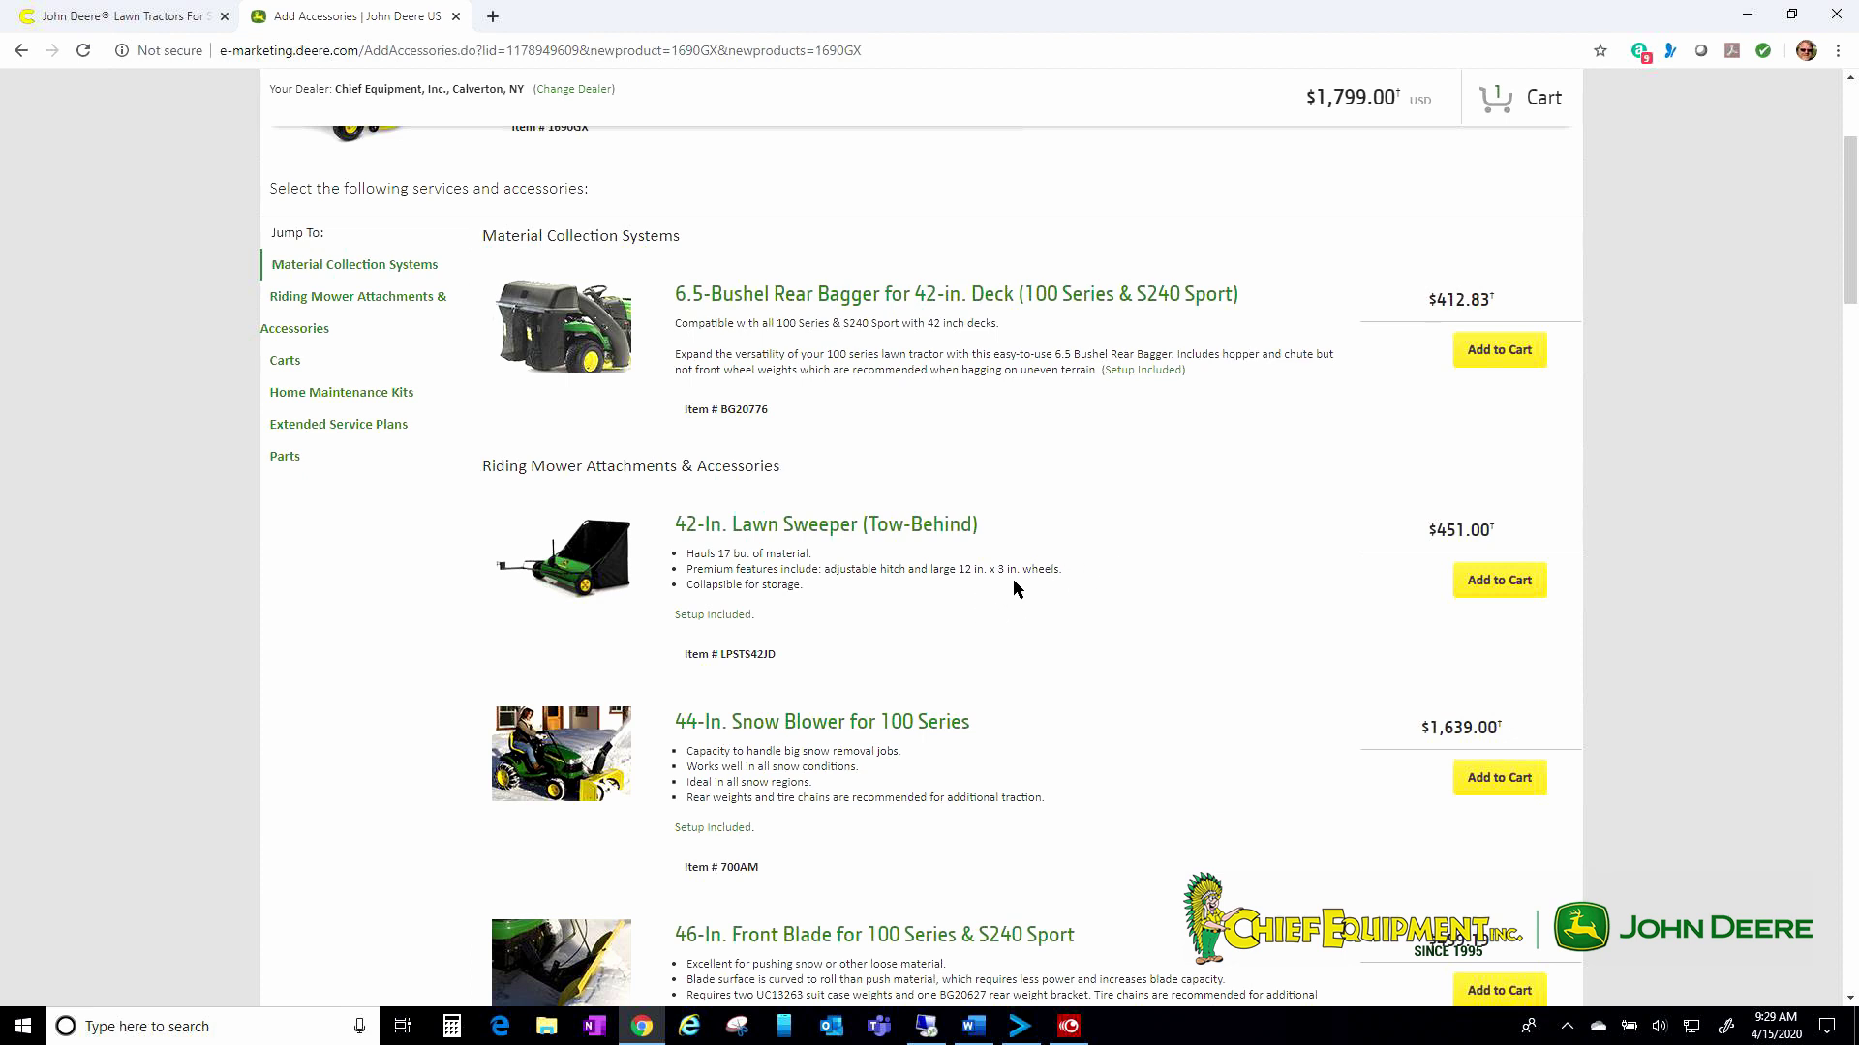
scroll(1067, 567, "up", 3)
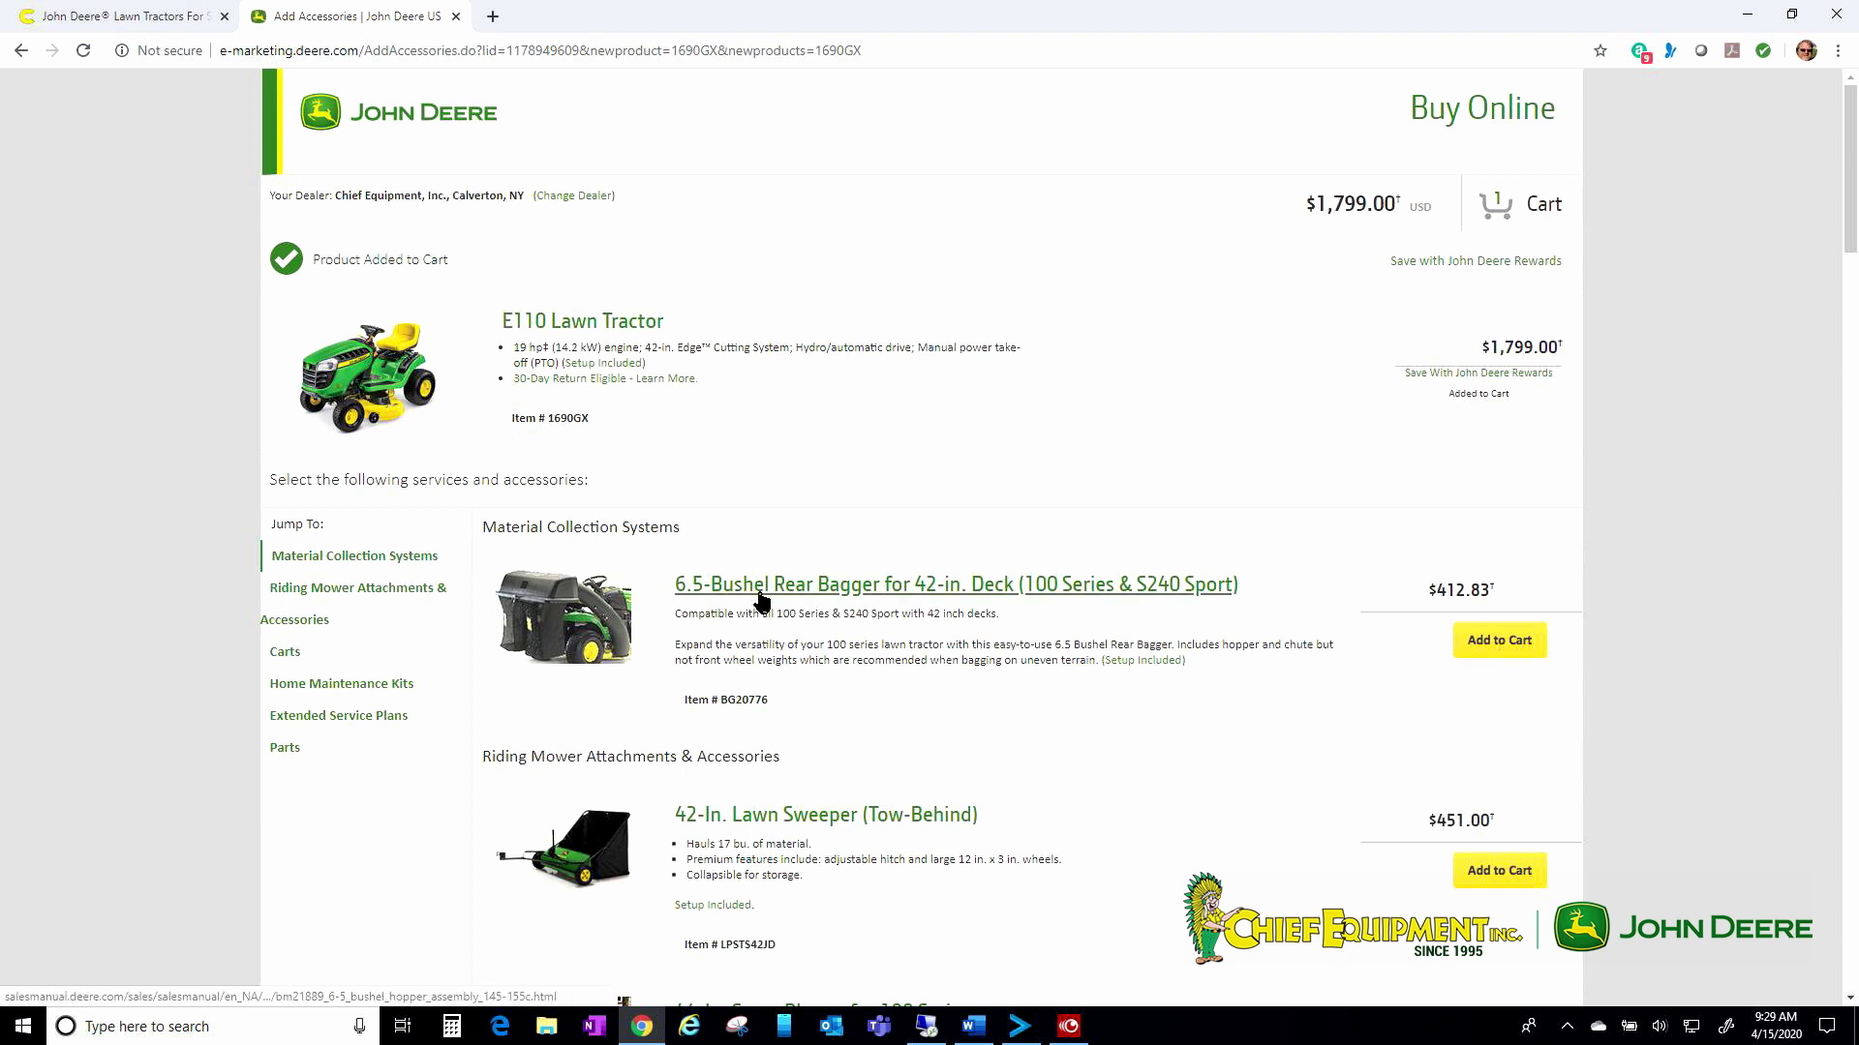
left_click(1500, 638)
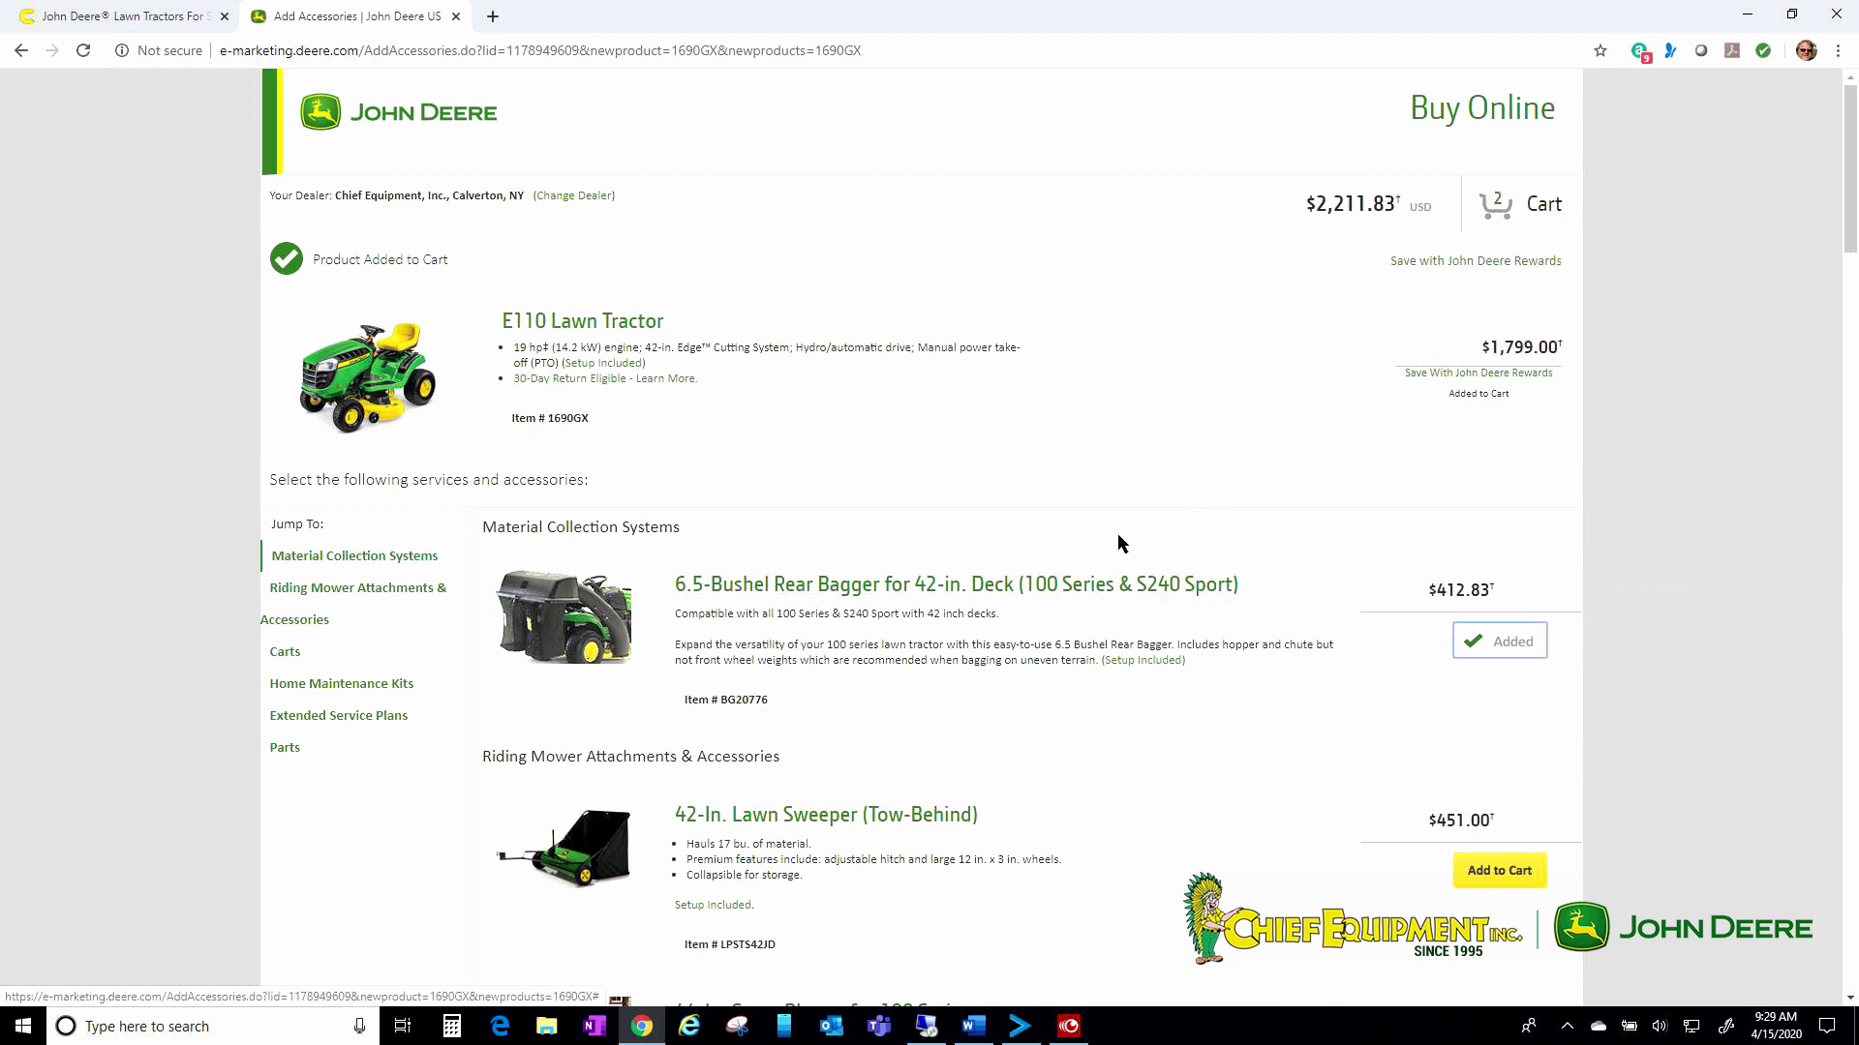
Check out with the tractor and bagger, and choose Delivery as the way to receive the purchase.
scroll(1340, 480, "down", 20)
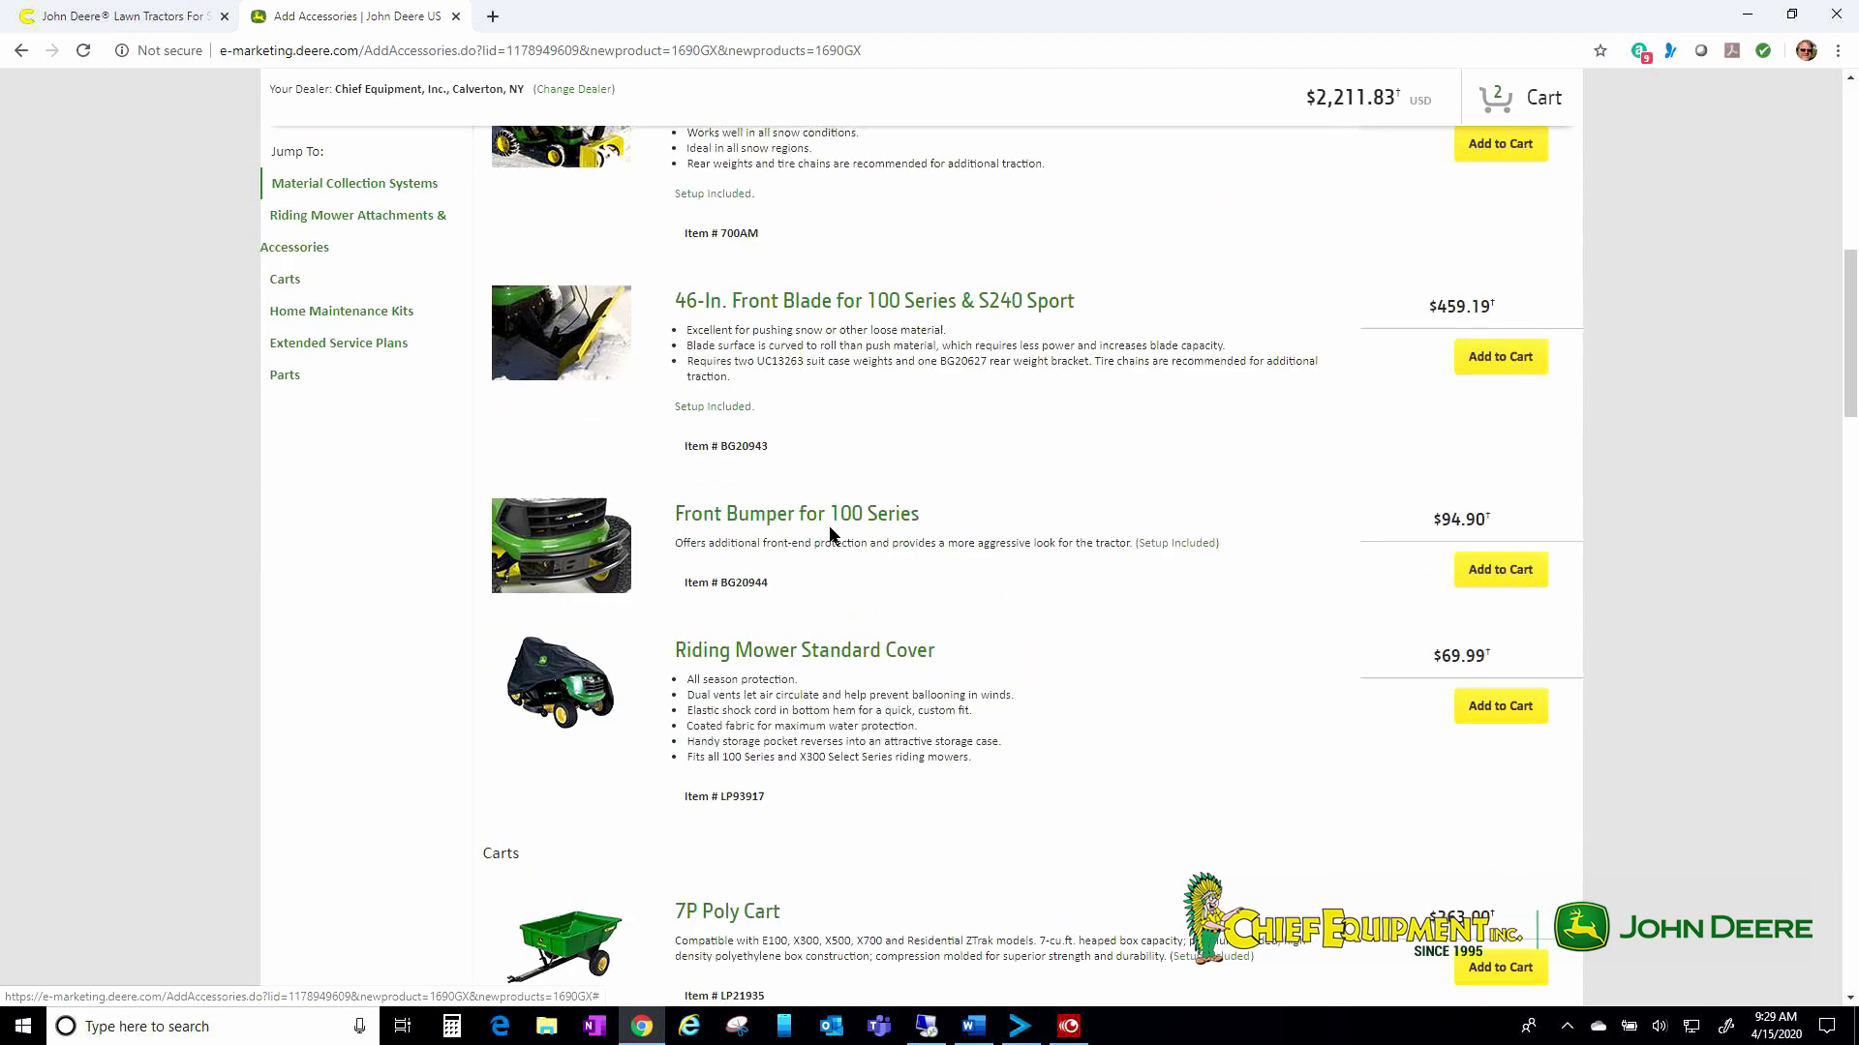
scroll(1269, 472, "down", 15)
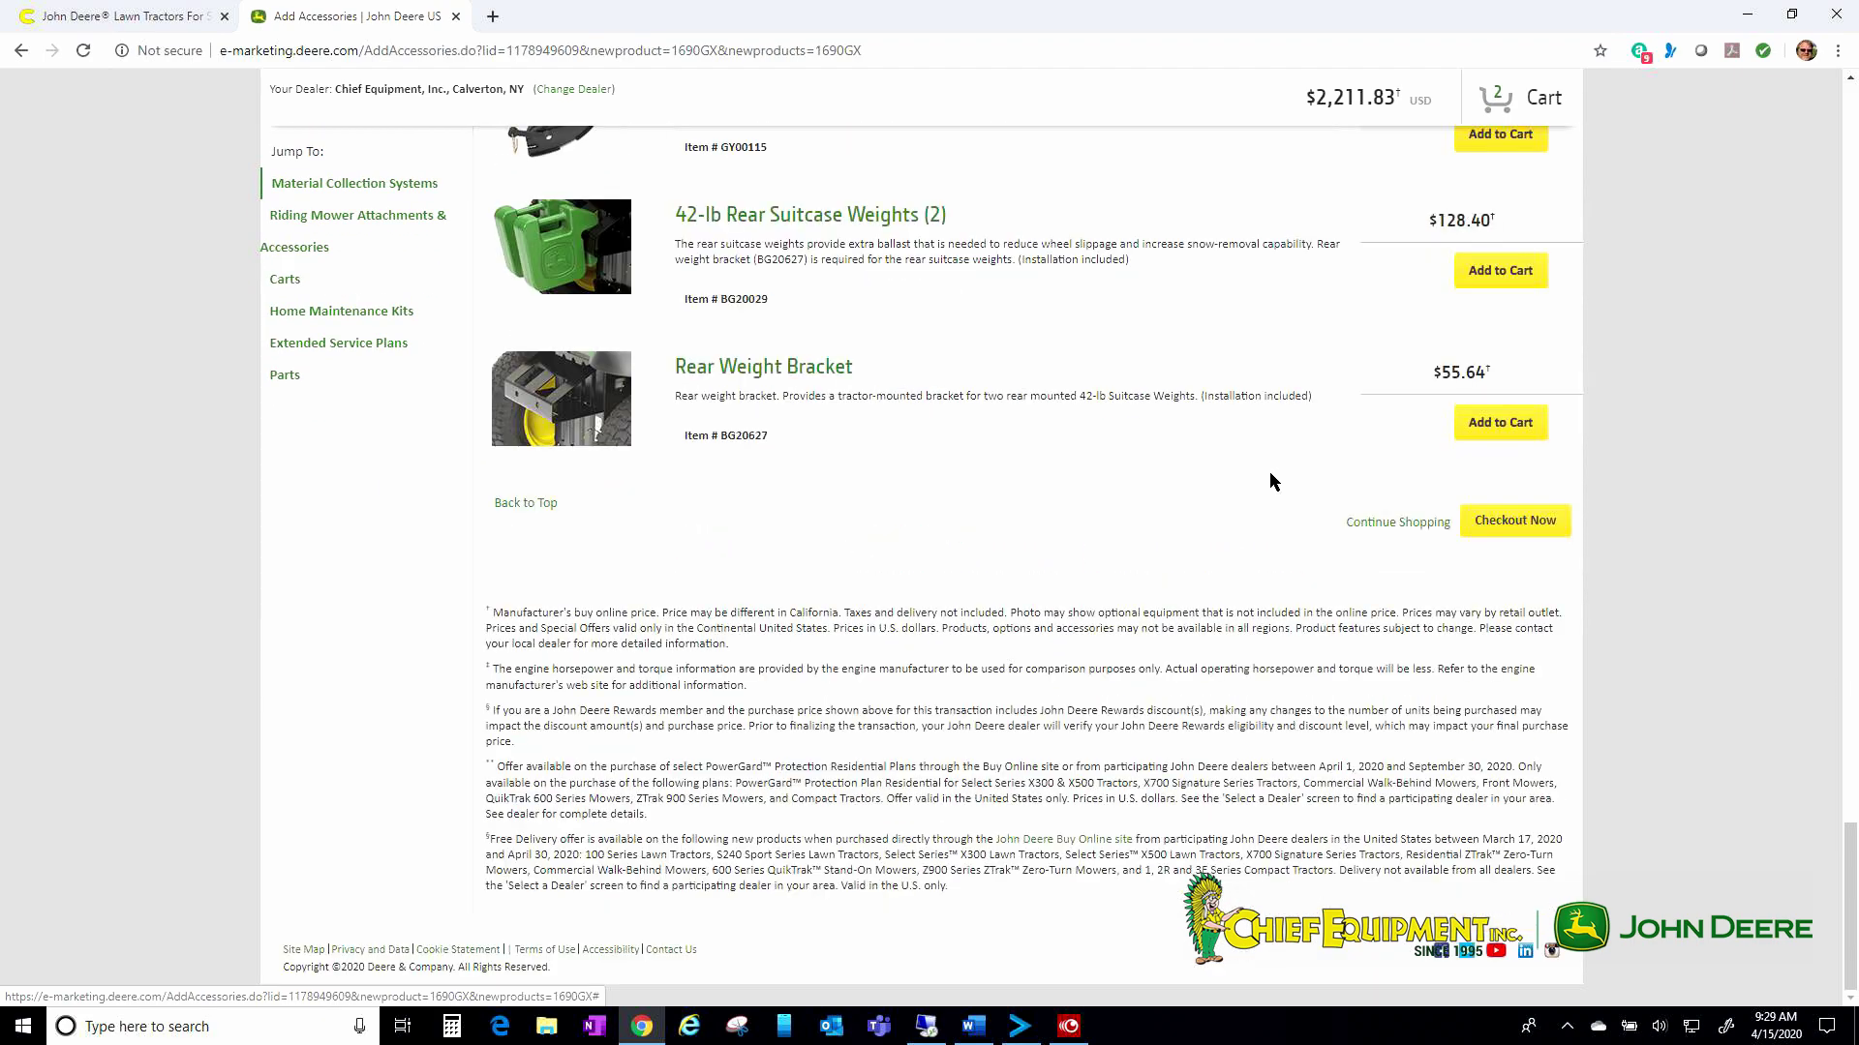
left_click(1515, 530)
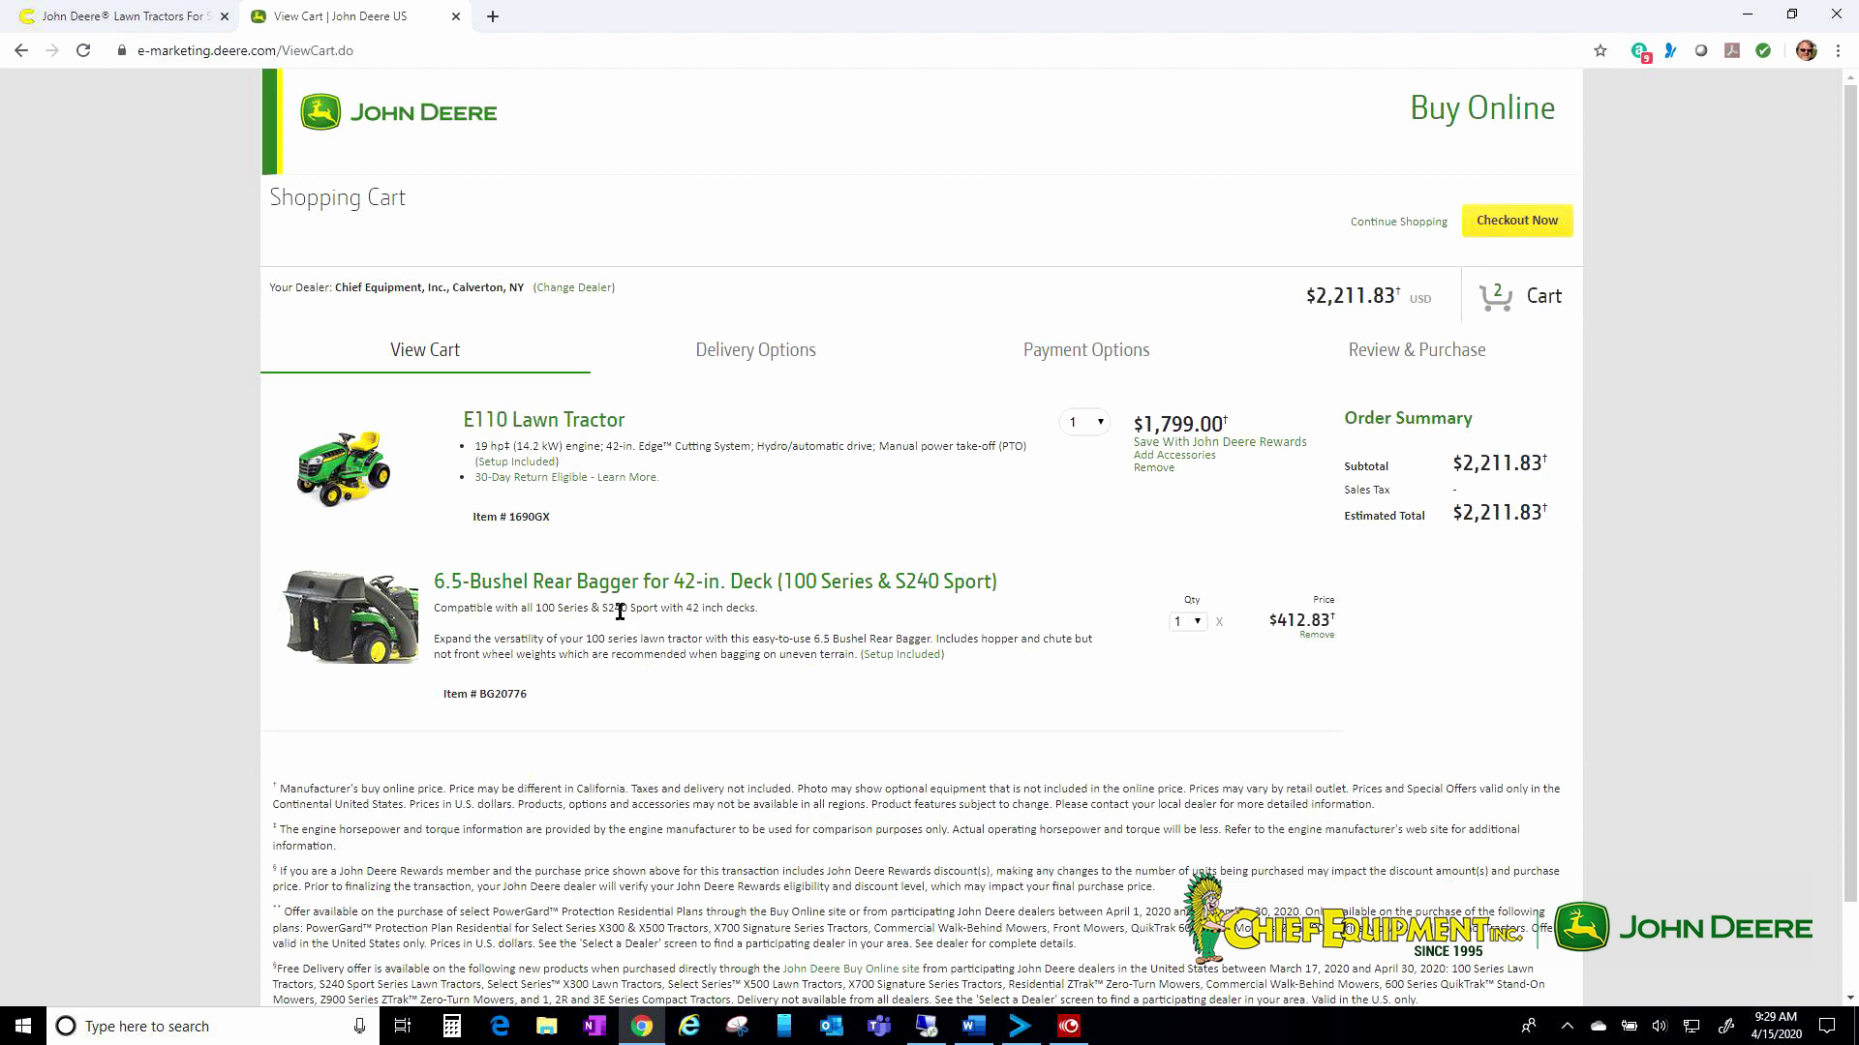
left_click(1493, 225)
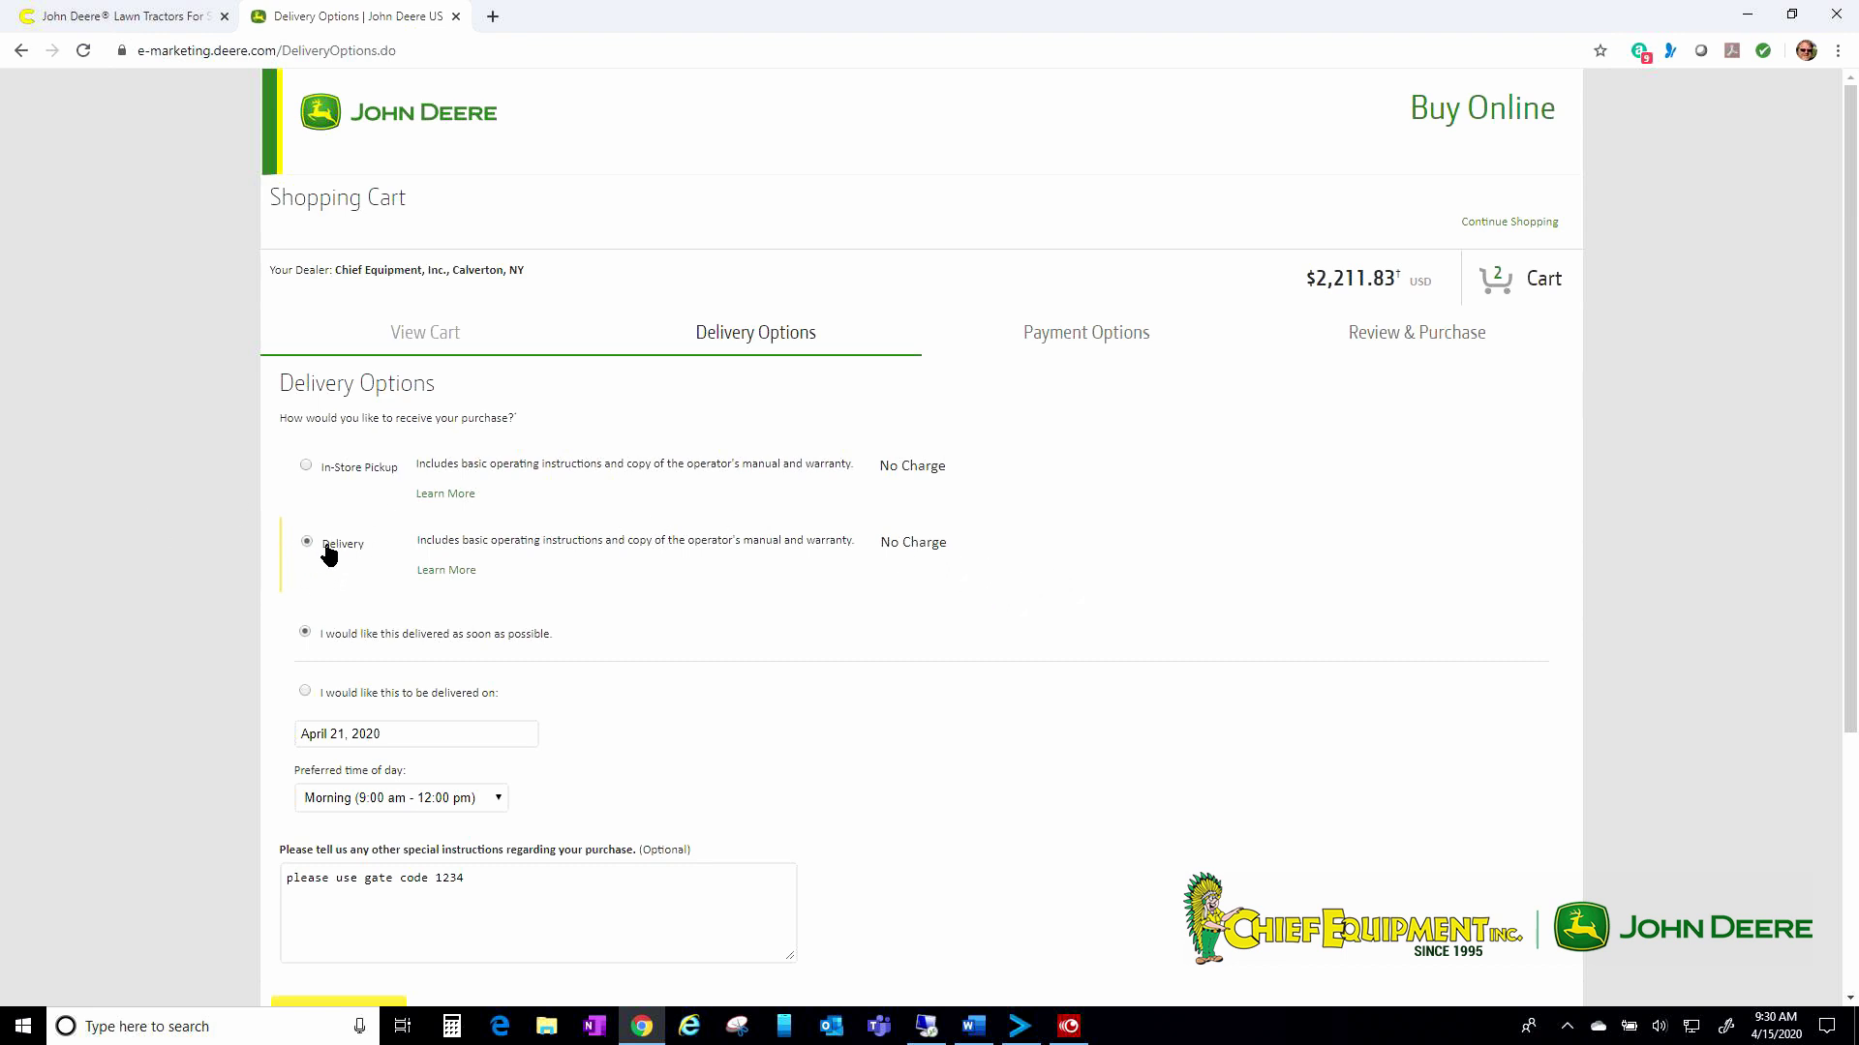
Append "please call ahead so we can put dogs away." to the special instructions and continue to the payment options.
scroll(368, 678, "down", 1)
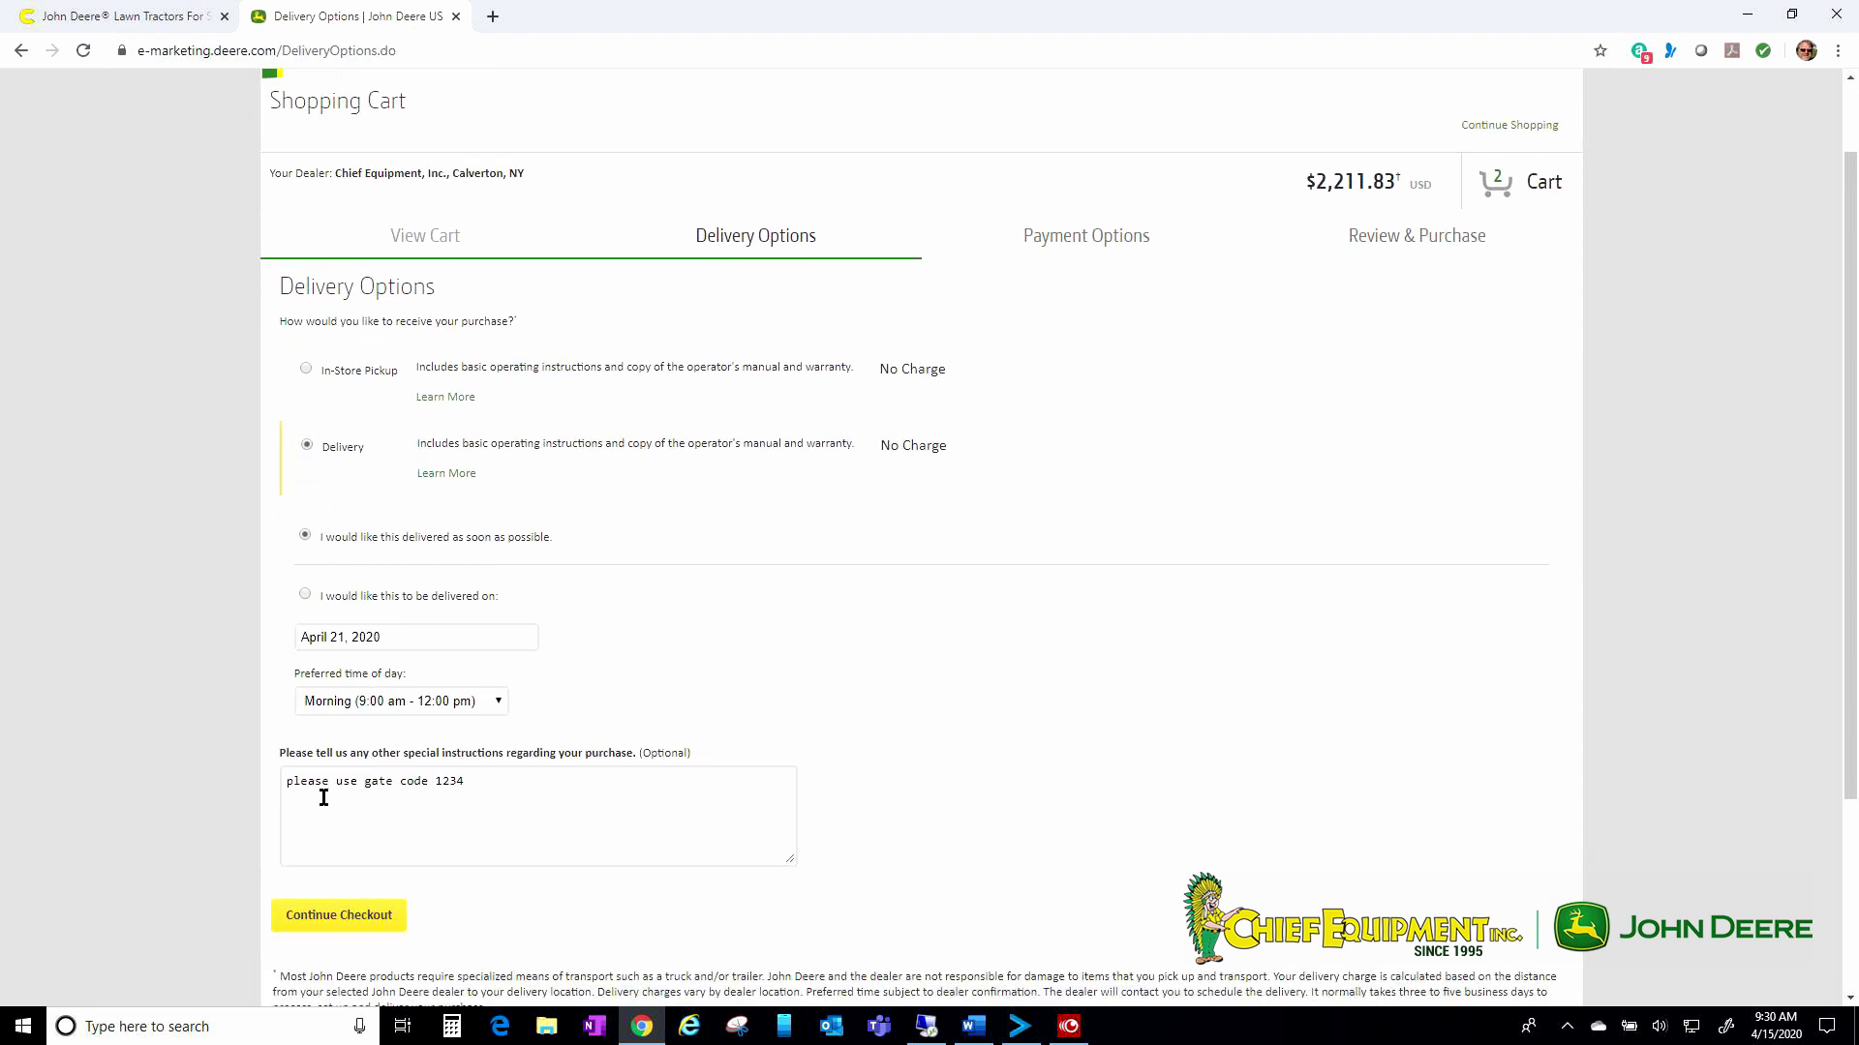
left_click_drag(289, 783, 562, 804)
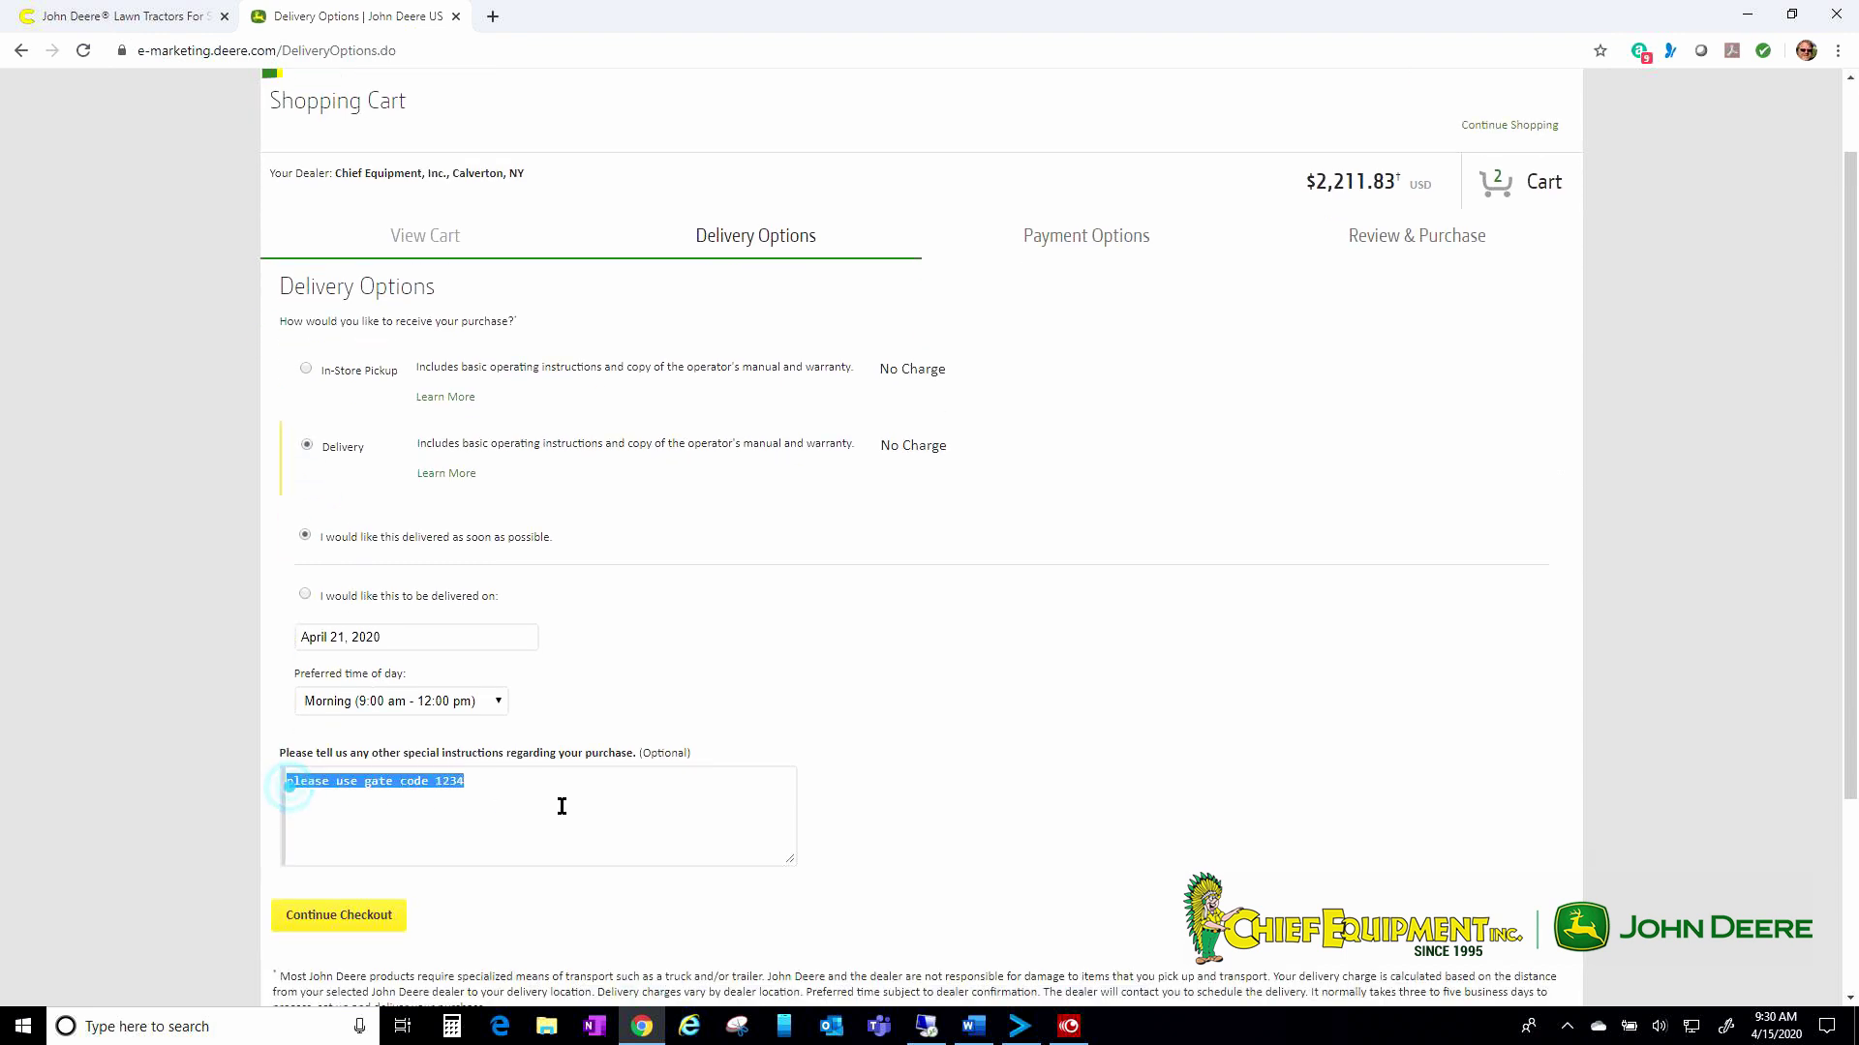
left_click(336, 804)
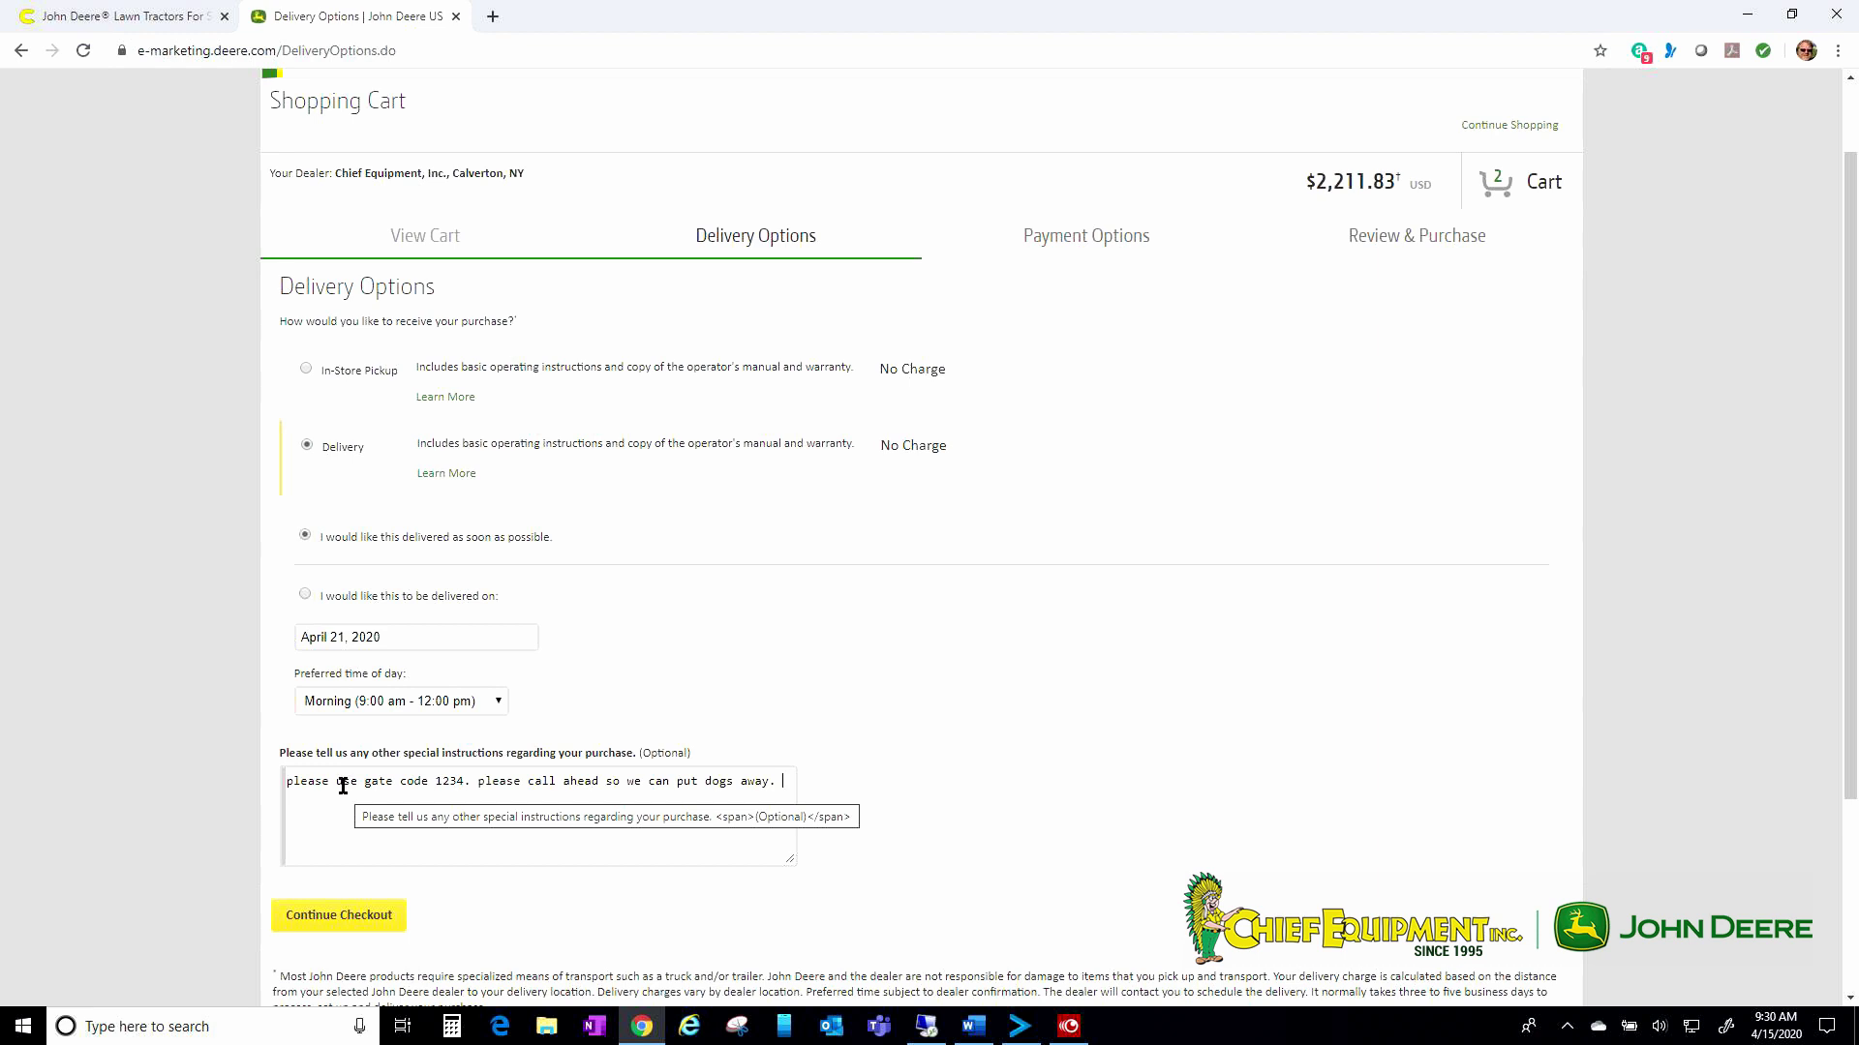
left_click_drag(308, 780, 875, 788)
left_click(572, 824)
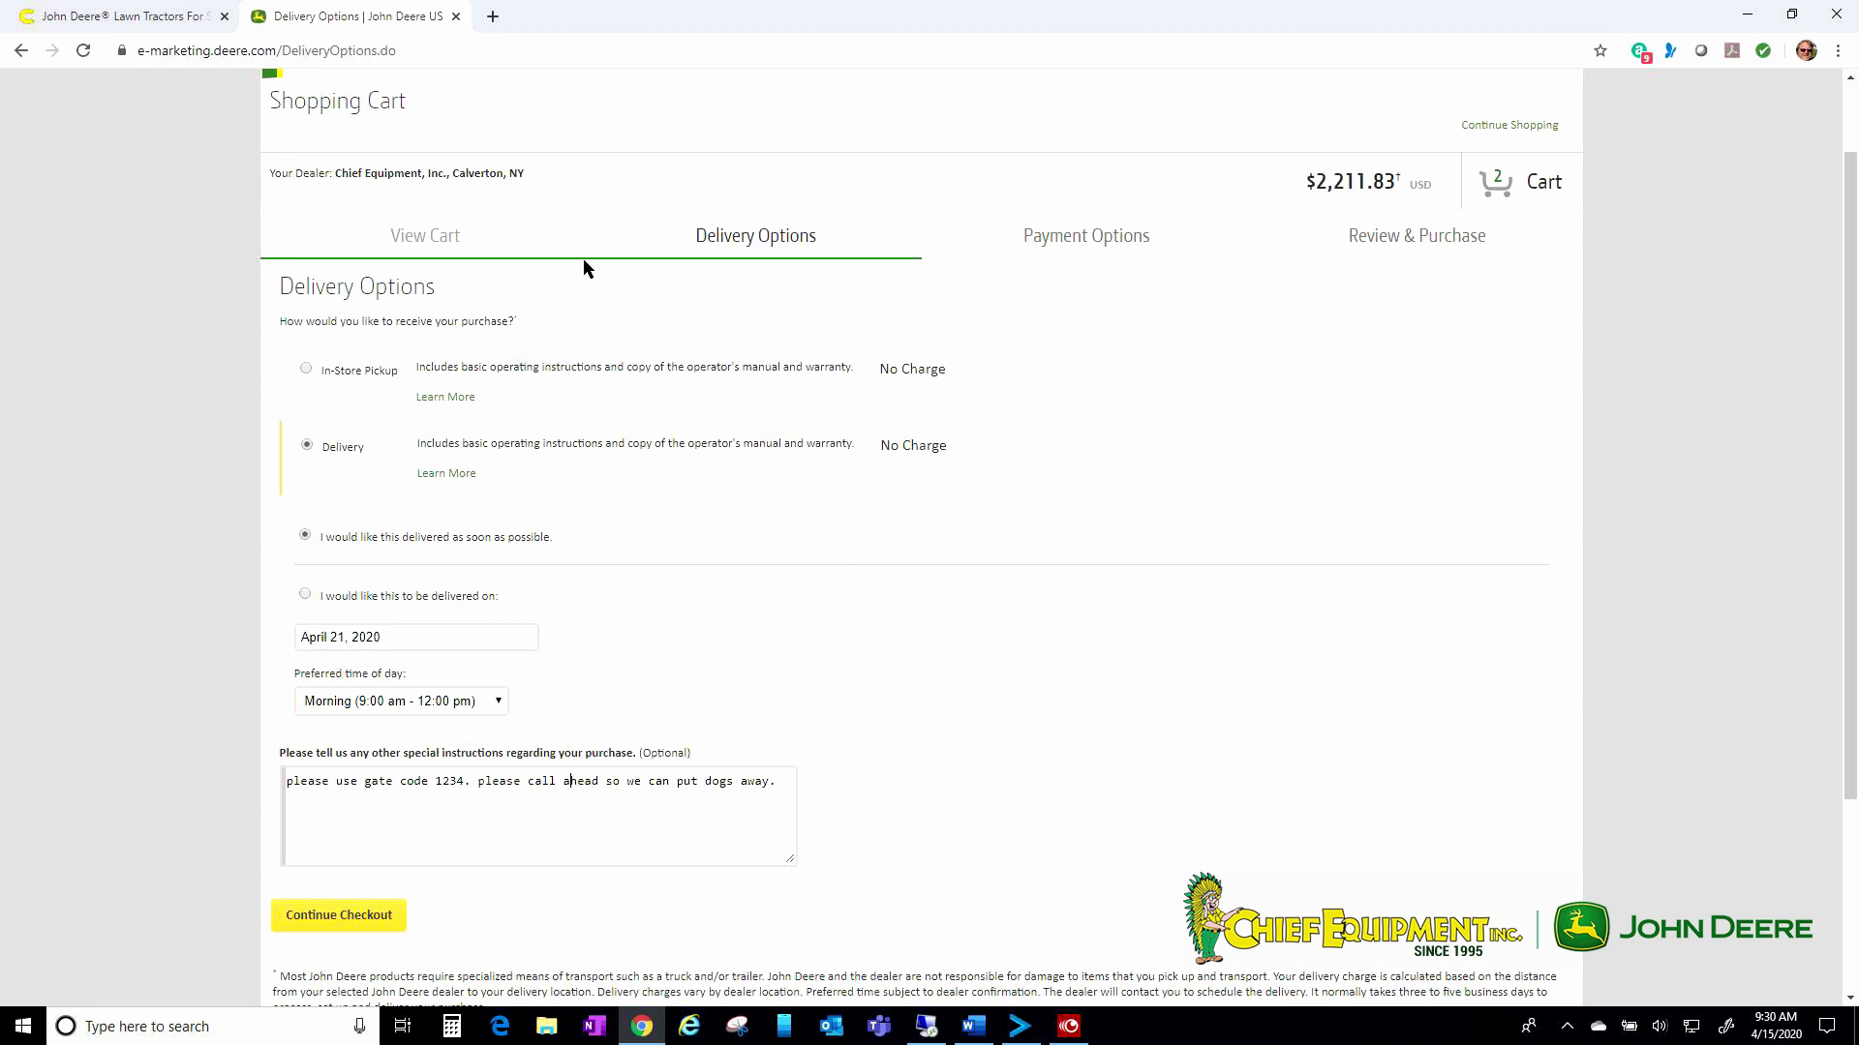
left_click(340, 818)
left_click(337, 925)
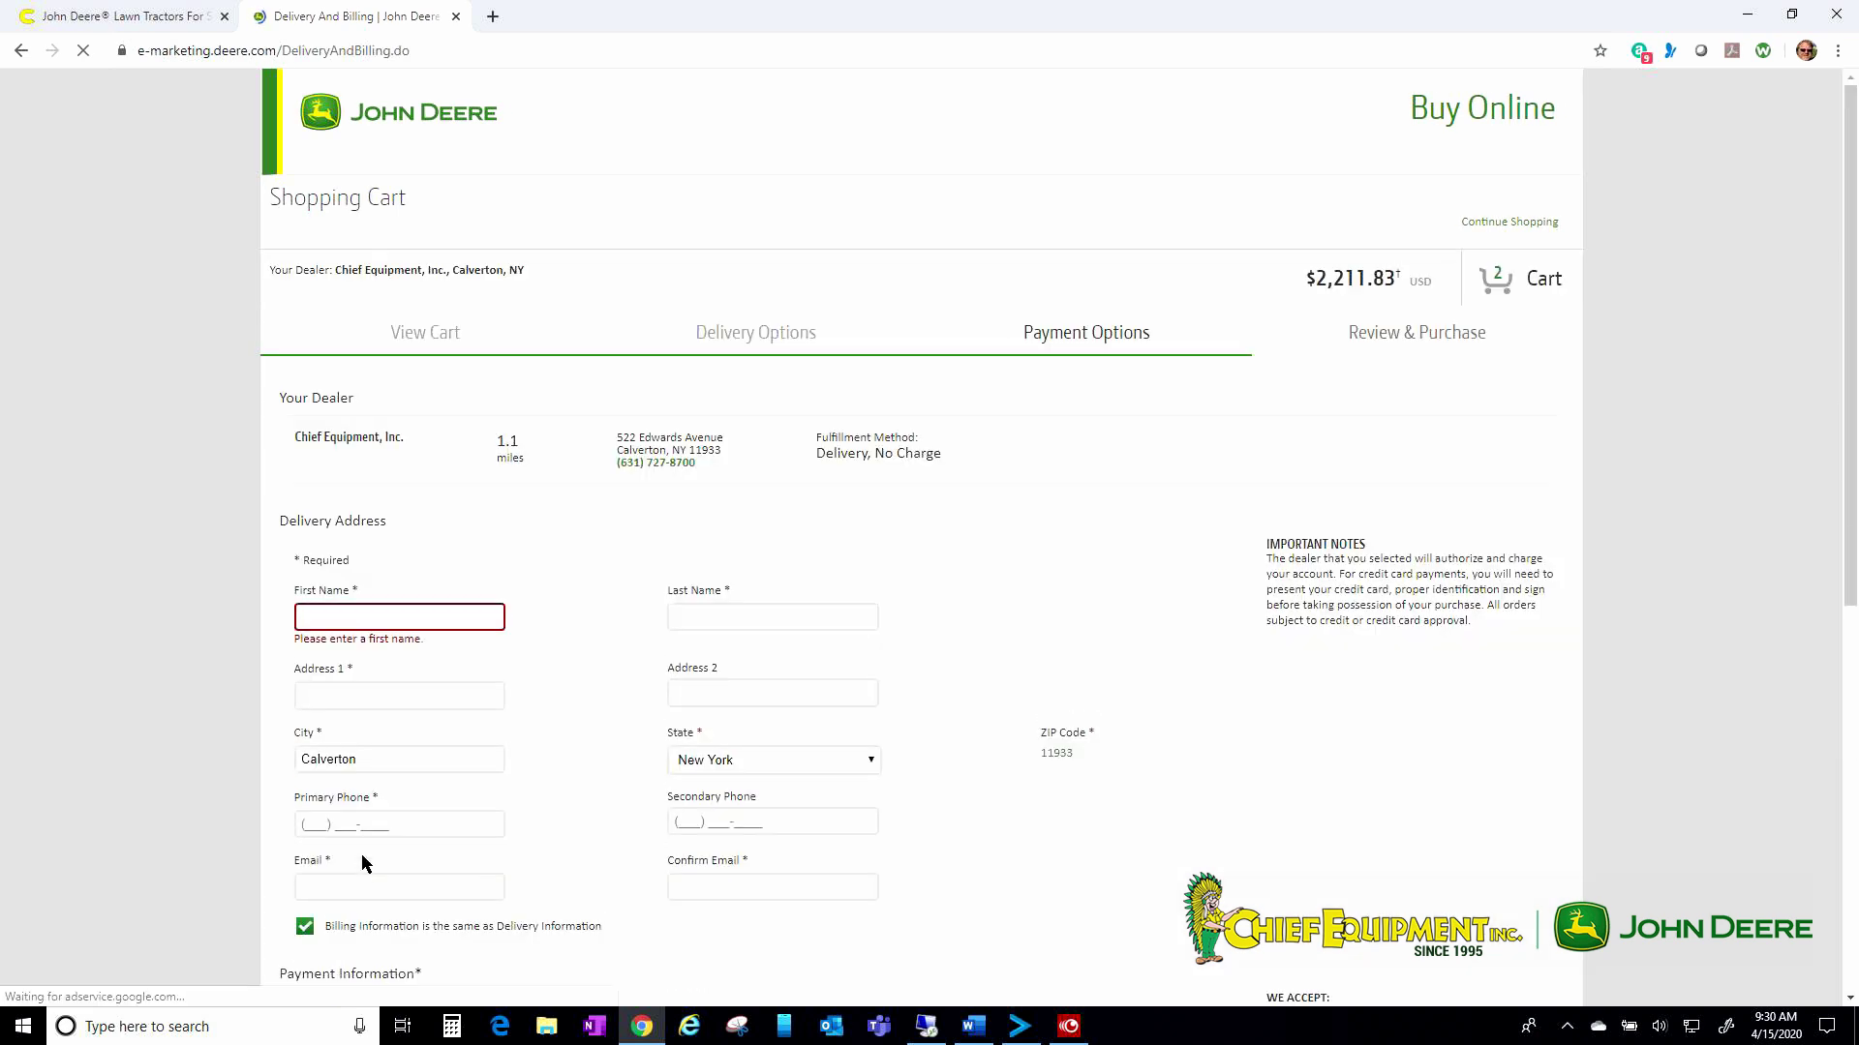
Review the delivery and payment fields, then open the revolving plan credit application from the financing incentives offer.
scroll(779, 475, "down", 1)
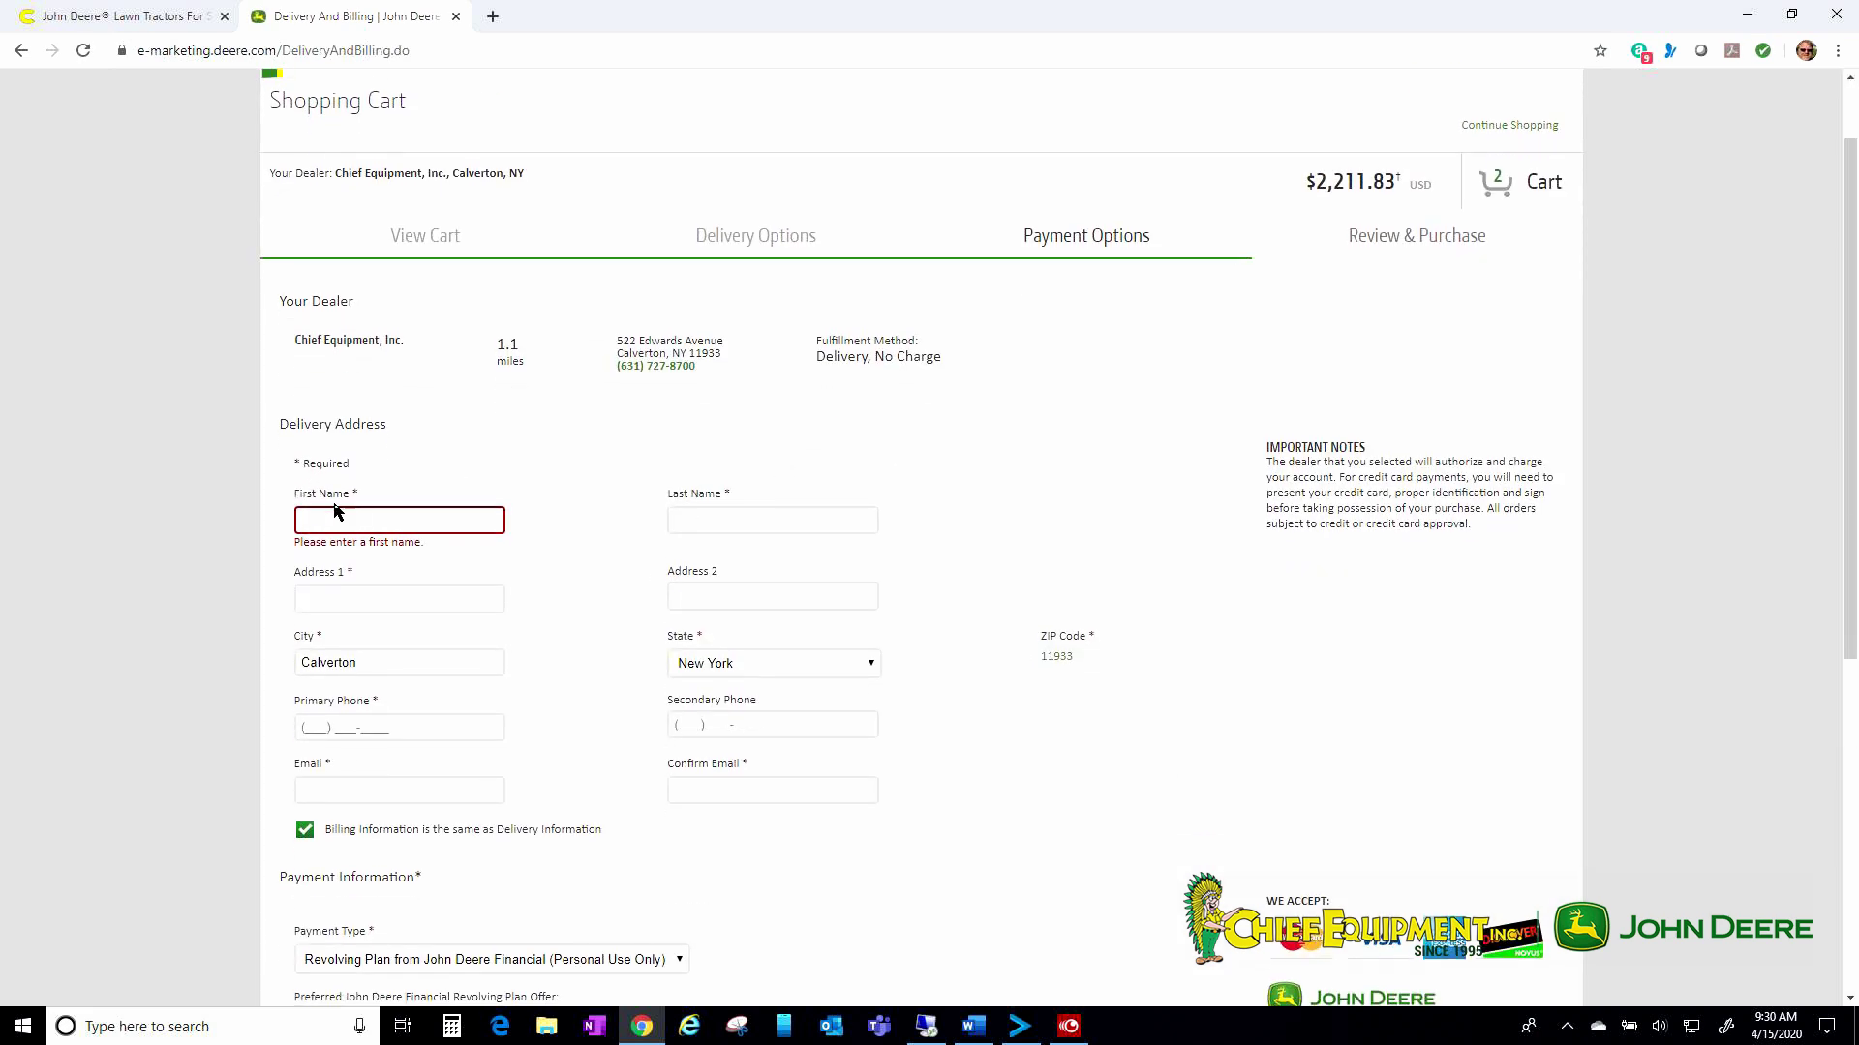
scroll(160, 662, "down", 2)
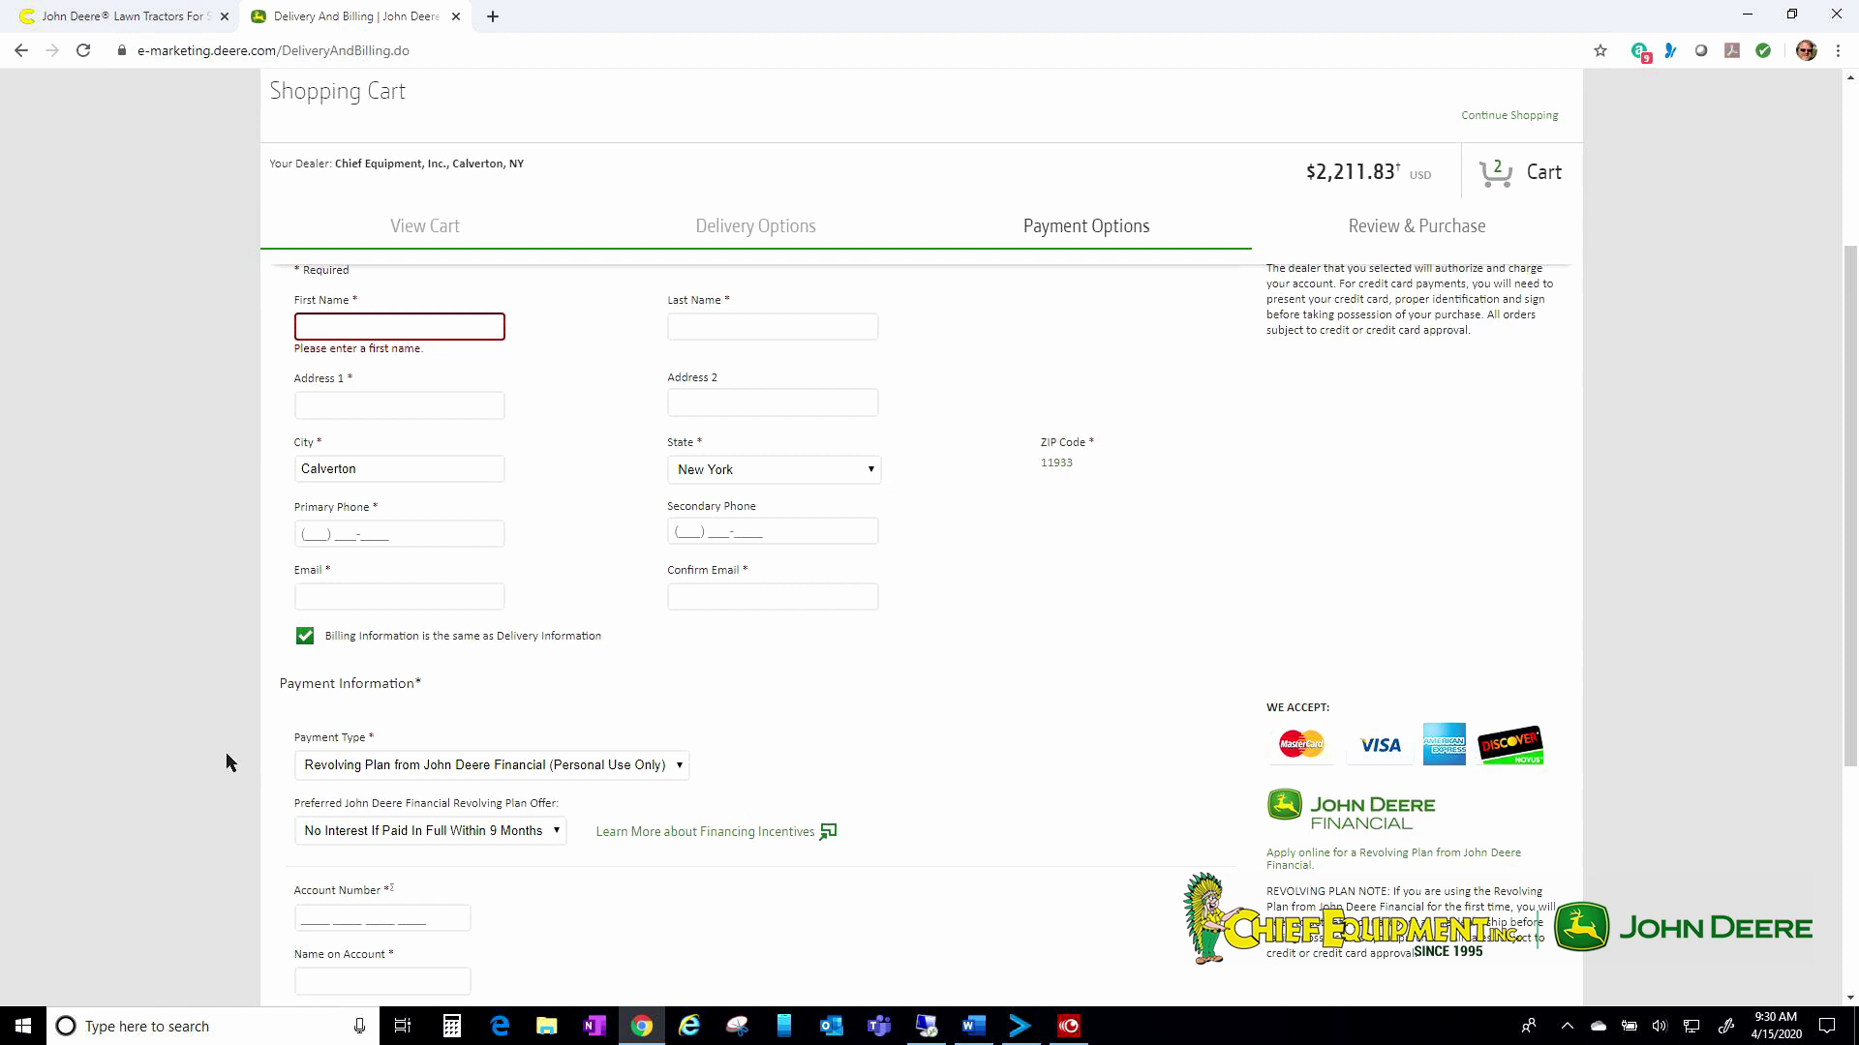
scroll(221, 763, "down", 1)
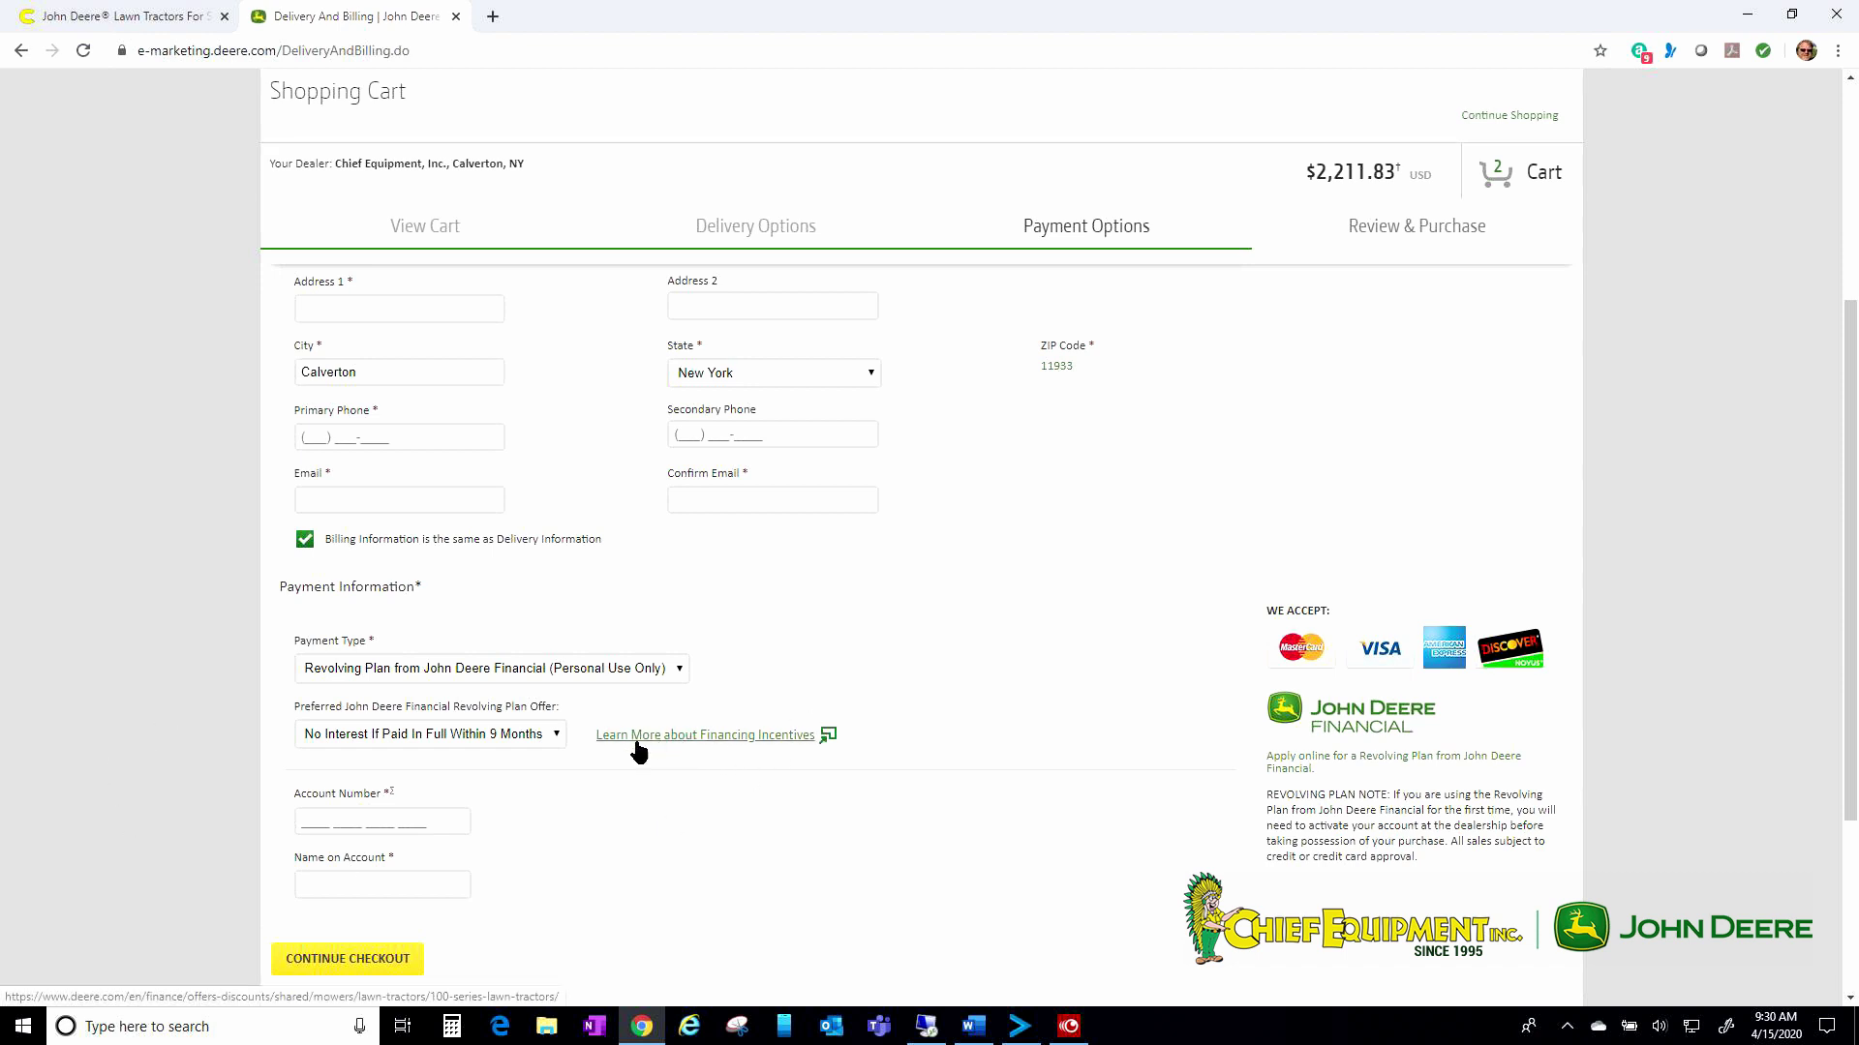
left_click(742, 738)
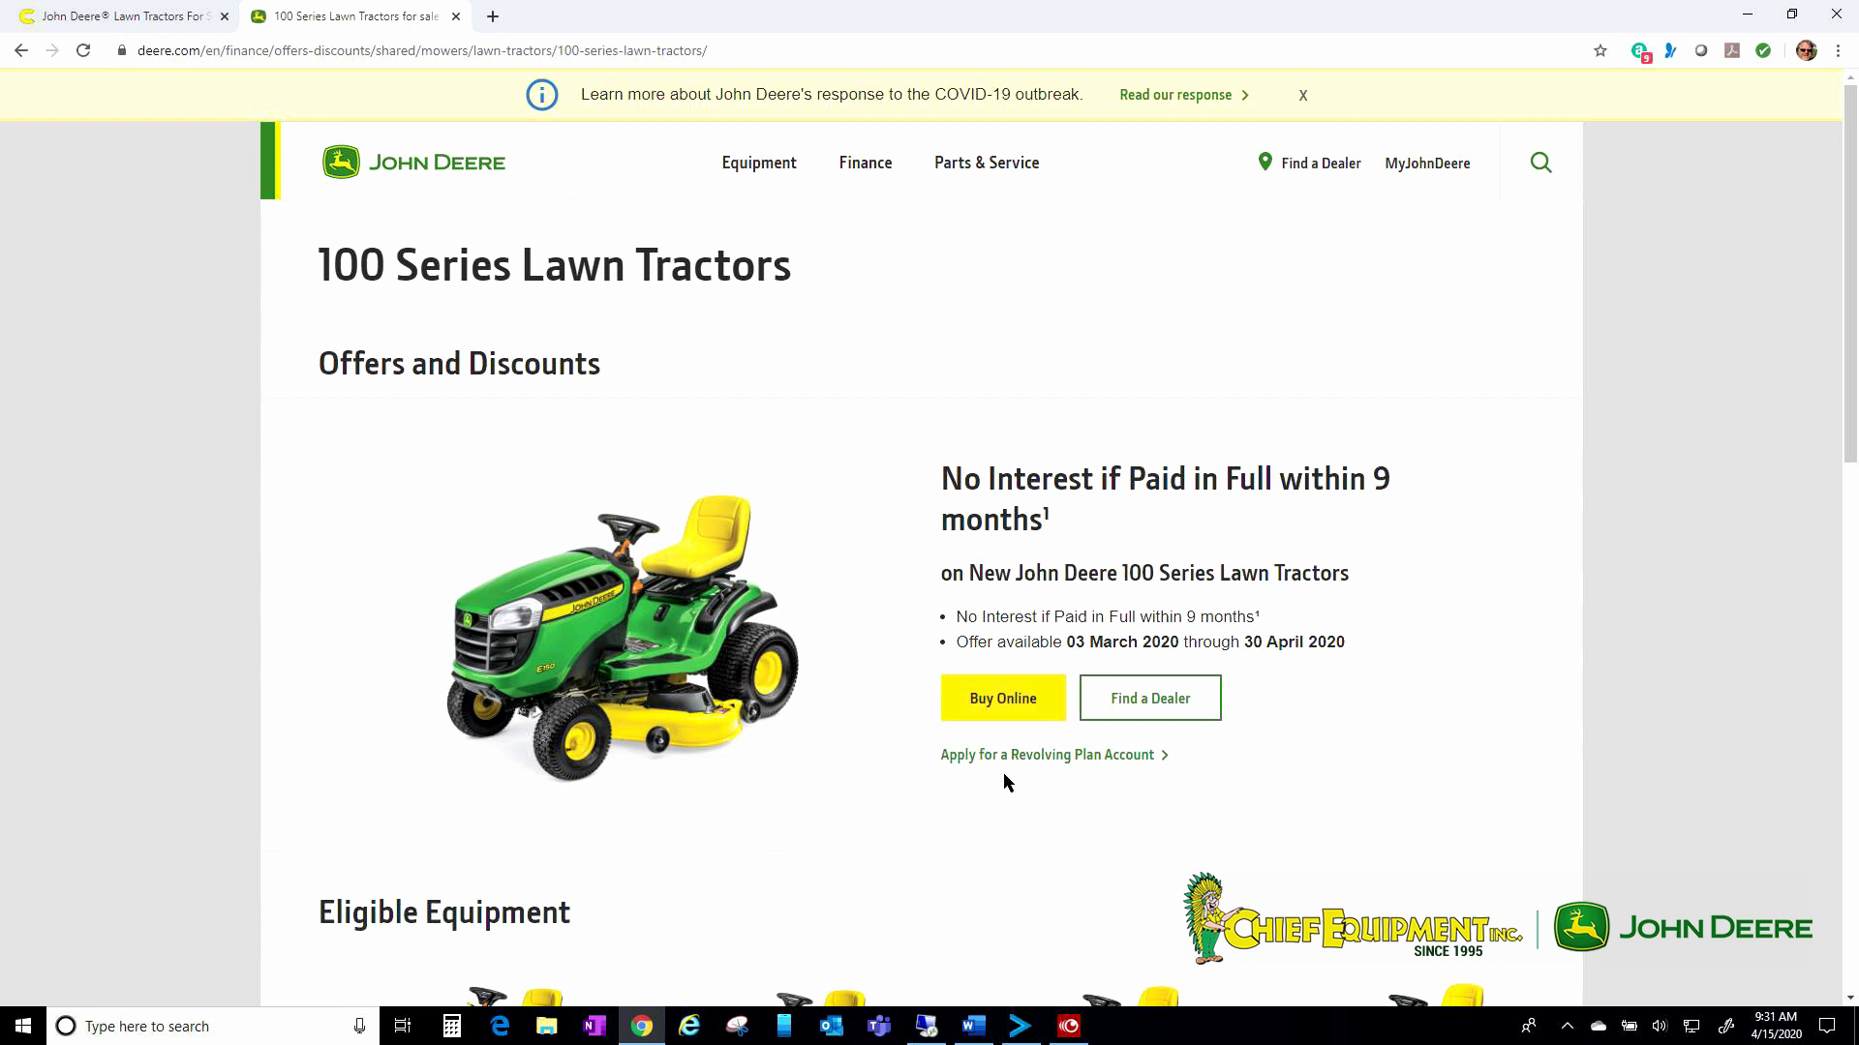
left_click(1097, 759)
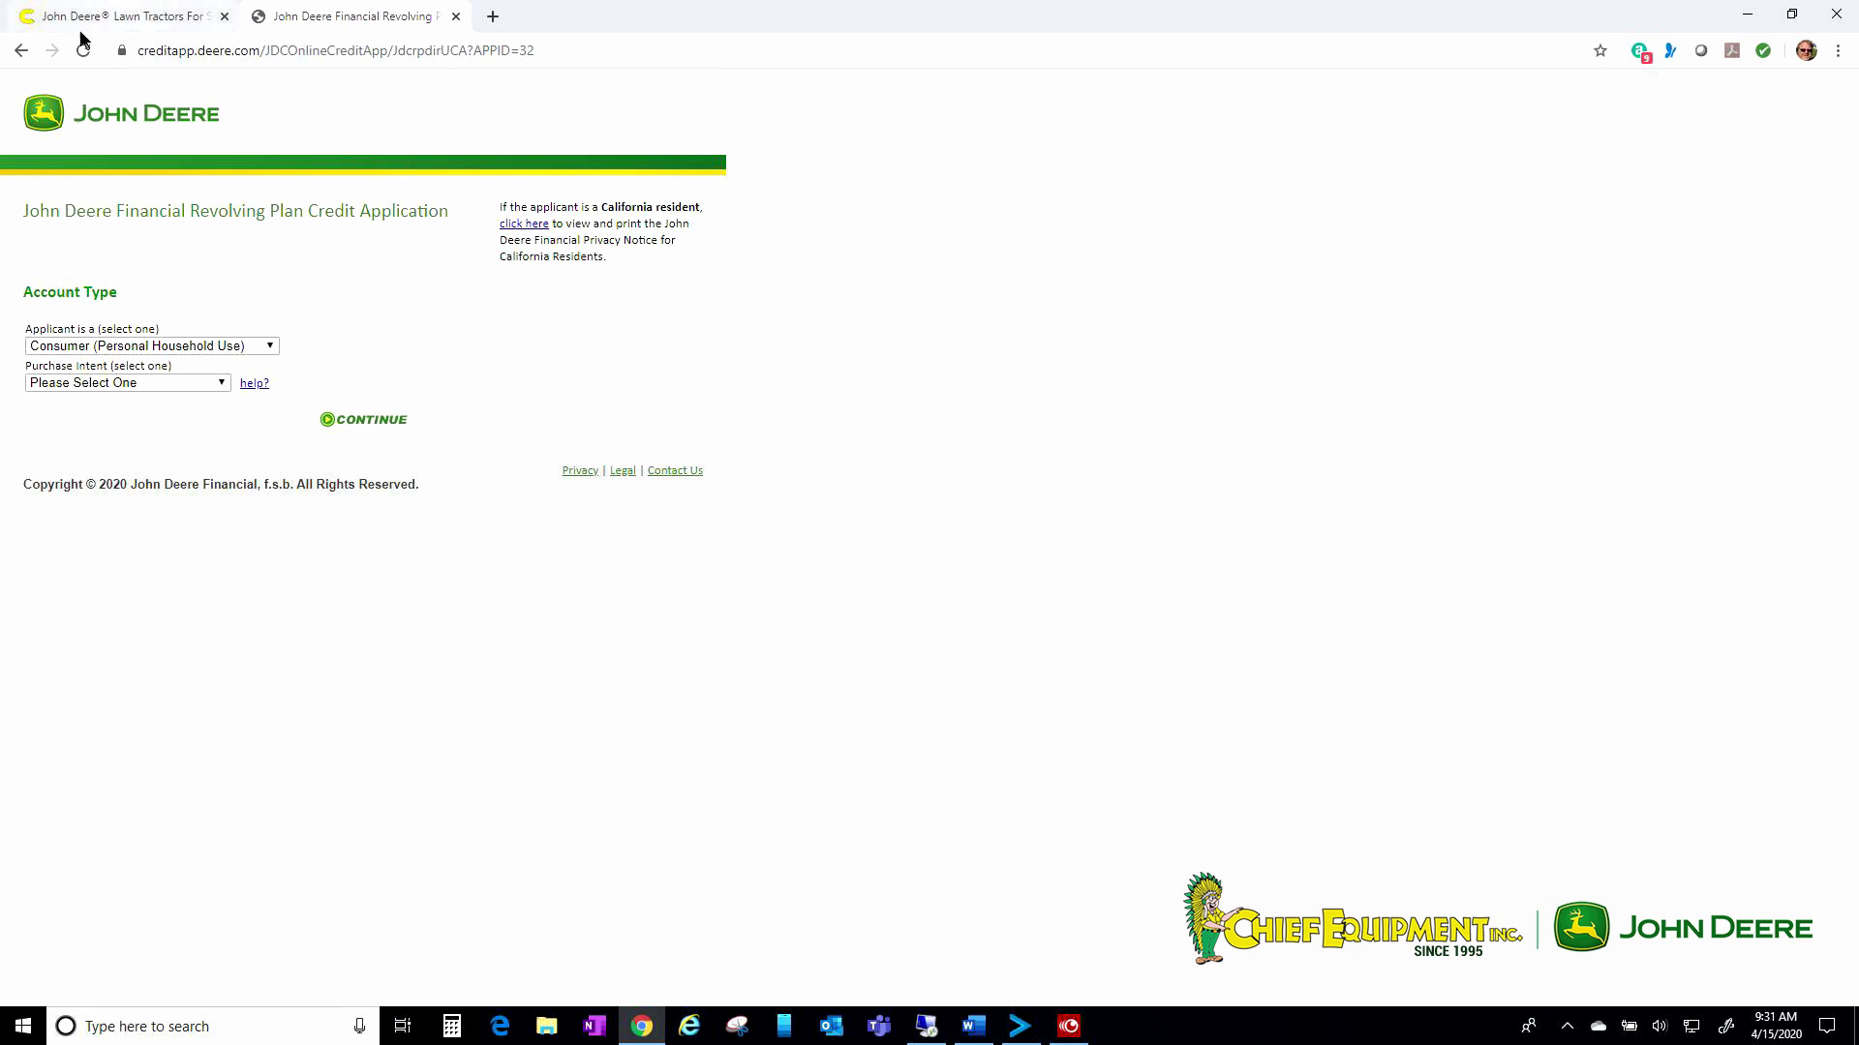
Return from the credit application to the delivery address section of the checkout form.
left_click(20, 50)
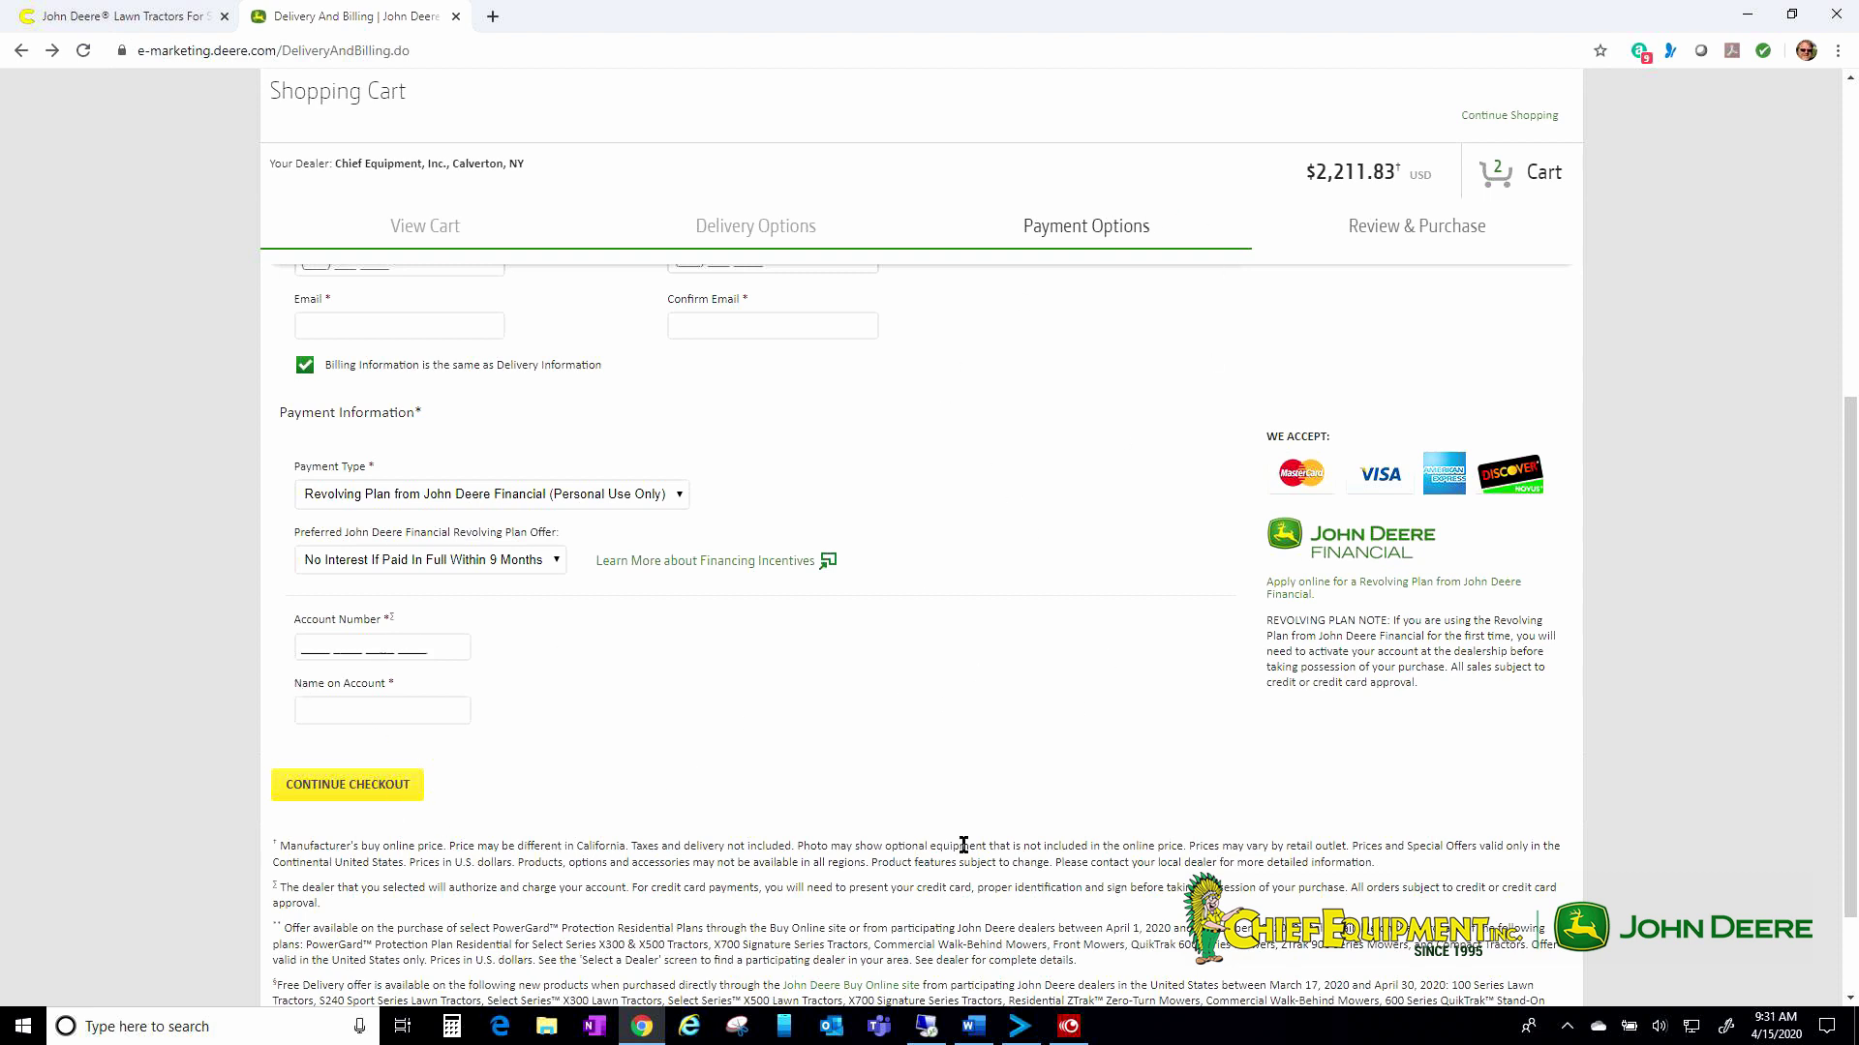
scroll(978, 813, "up", 1)
scroll(987, 789, "up", 5)
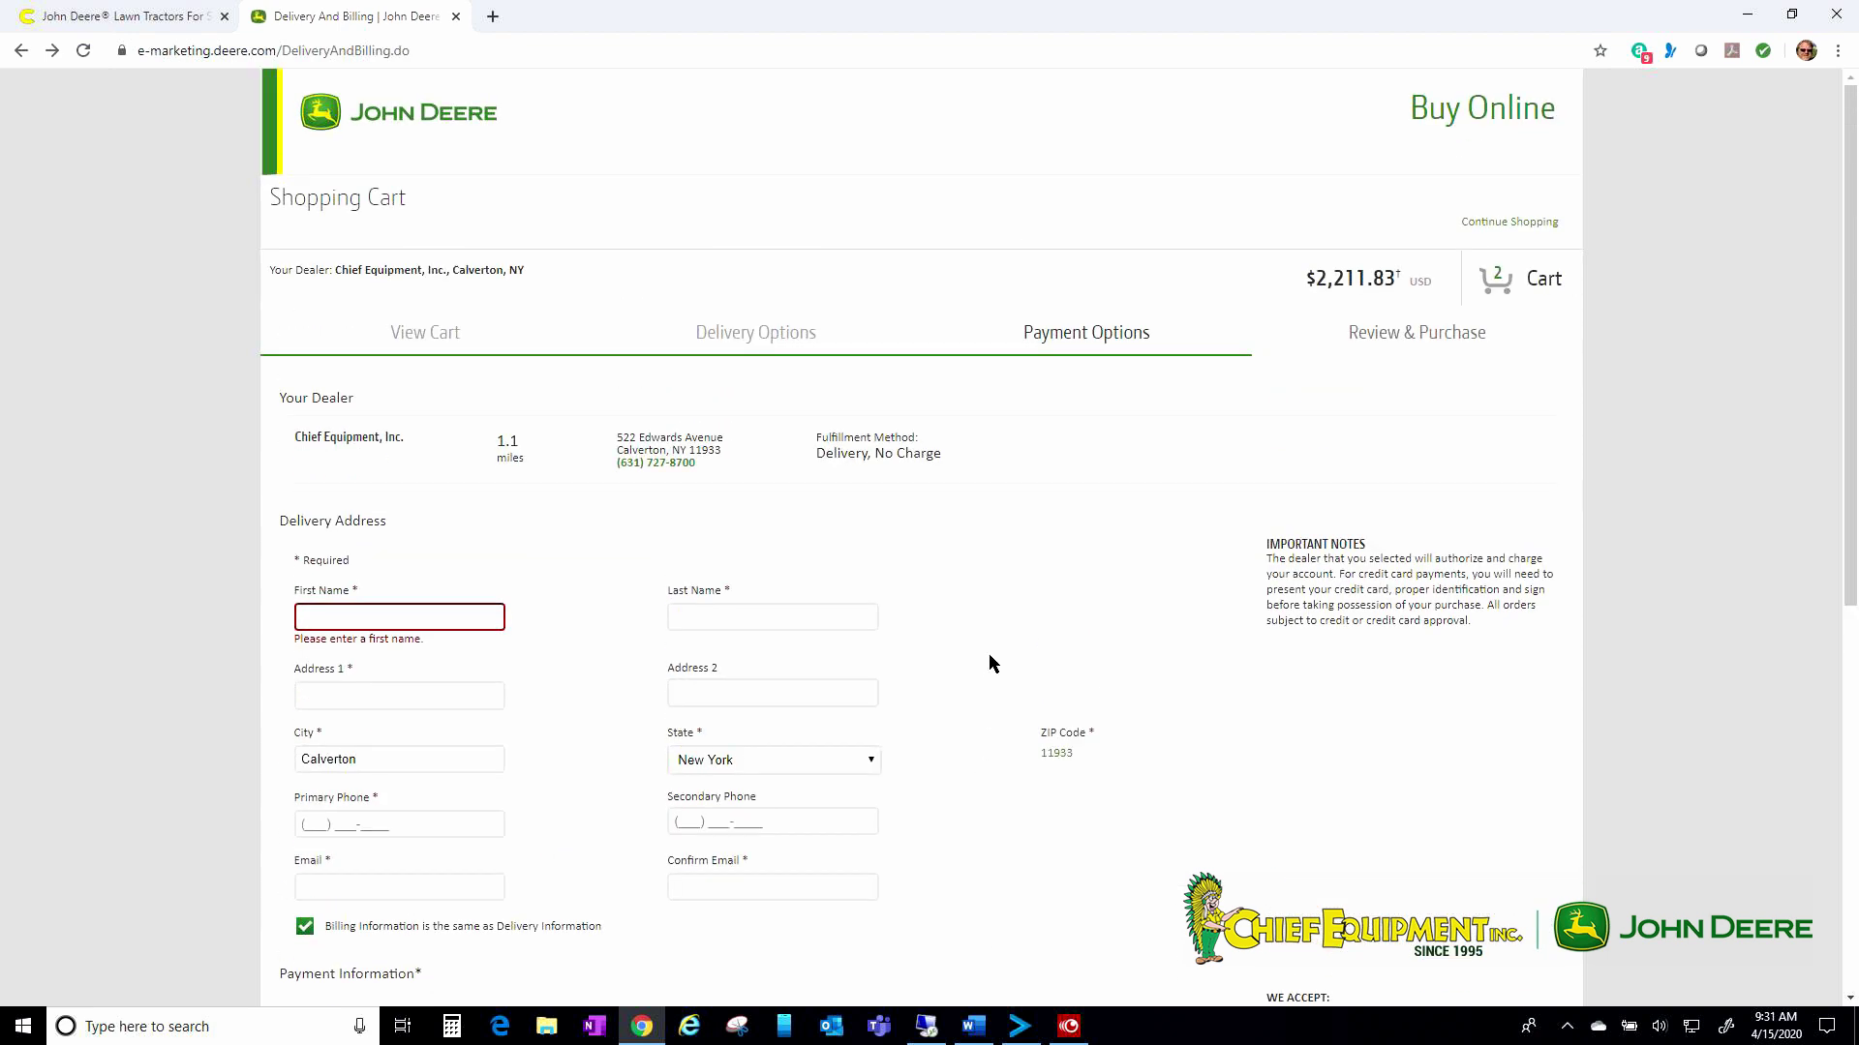